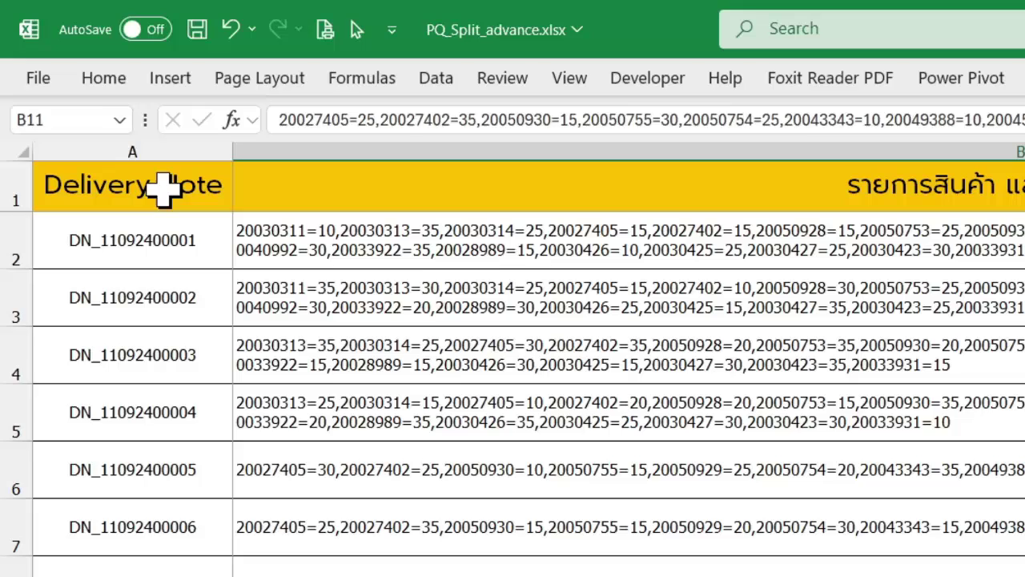
Step: Review the Delivery Note column and the first note's full item-and-quantity text
{"action": "left_click_drag", "start_coordinate": [165, 193], "coordinate": [190, 325]}
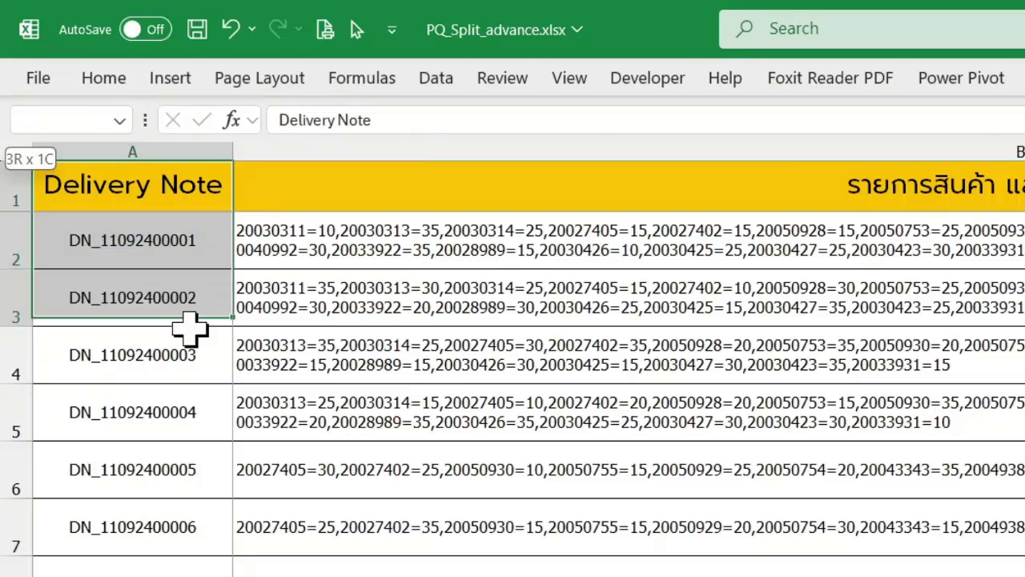
{"action": "key", "text": "ctrl+shift+Down"}
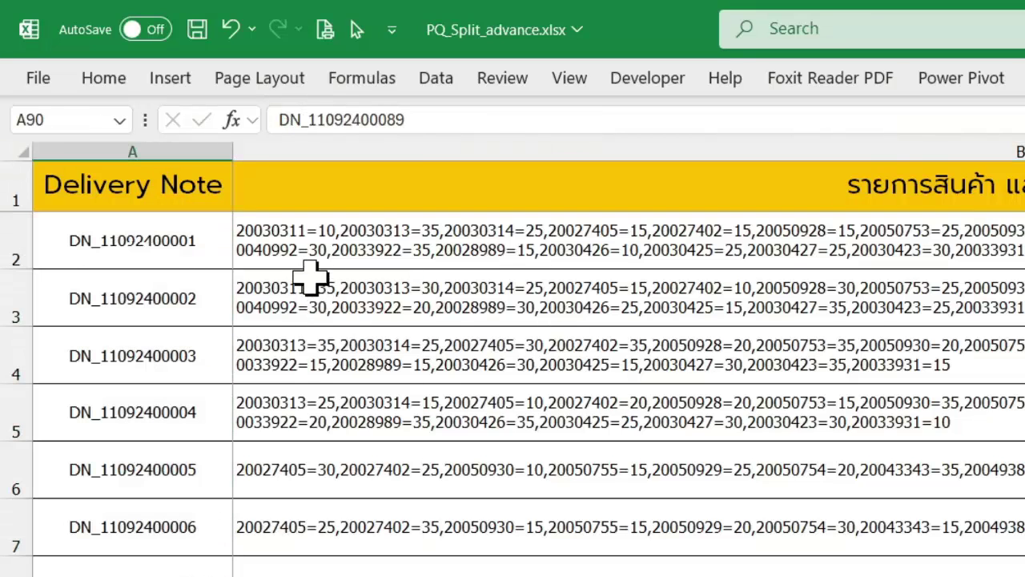
{"action": "left_click_drag", "start_coordinate": [183, 232], "coordinate": [521, 222]}
{"action": "left_click", "coordinate": [521, 222]}
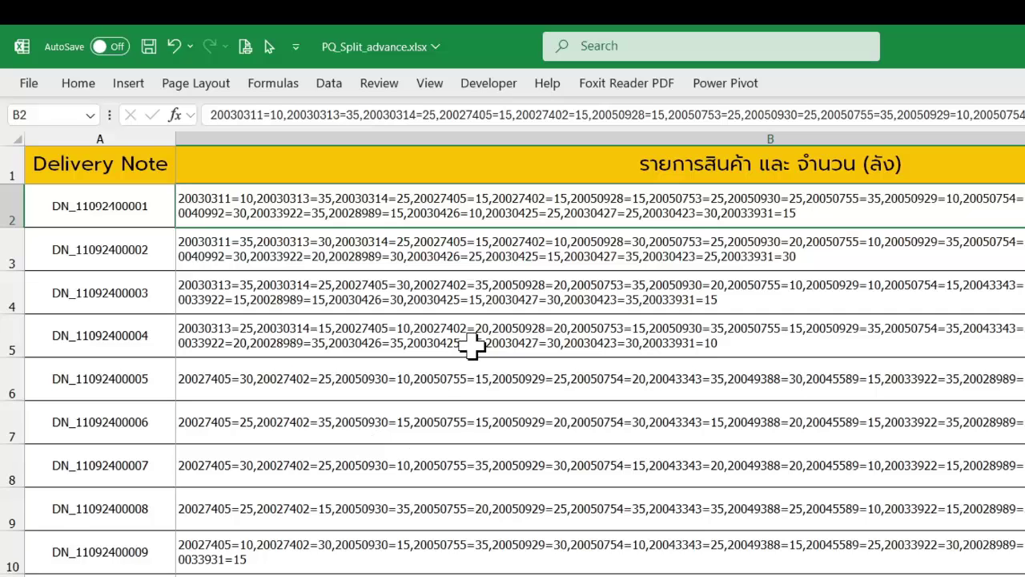
Step: Compare ProductList item codes and names with several delivery notes' item lists
{"action": "key", "text": "ctrl+Page_Down"}
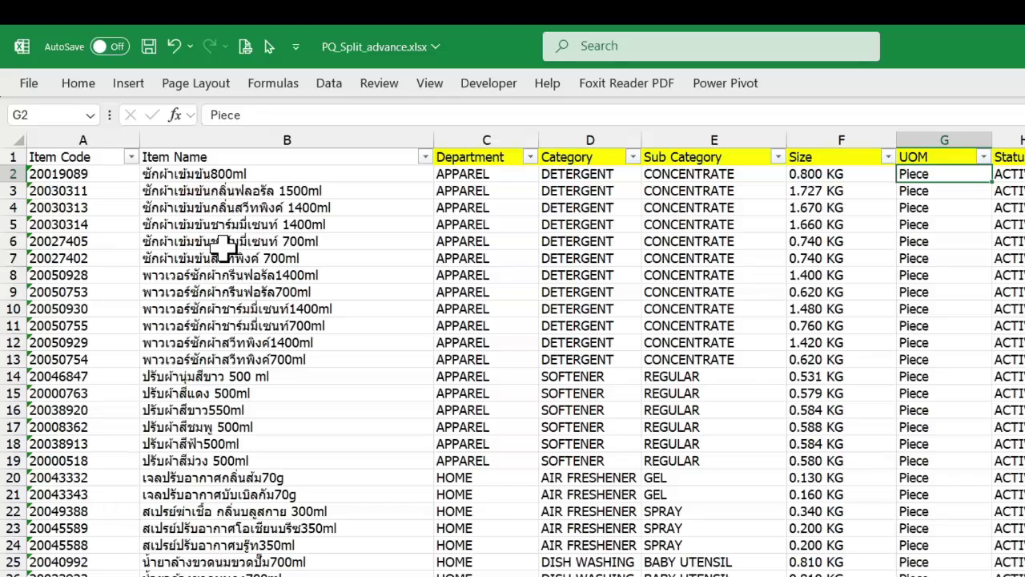
{"action": "left_click_drag", "start_coordinate": [88, 174], "coordinate": [148, 400]}
{"action": "key", "text": "ctrl+Page_Up"}
{"action": "mouse_move", "coordinate": [345, 357]}
{"action": "left_mouse_down"}
{"action": "mouse_move", "coordinate": [376, 385]}
{"action": "mouse_move", "coordinate": [385, 418]}
{"action": "left_mouse_up"}
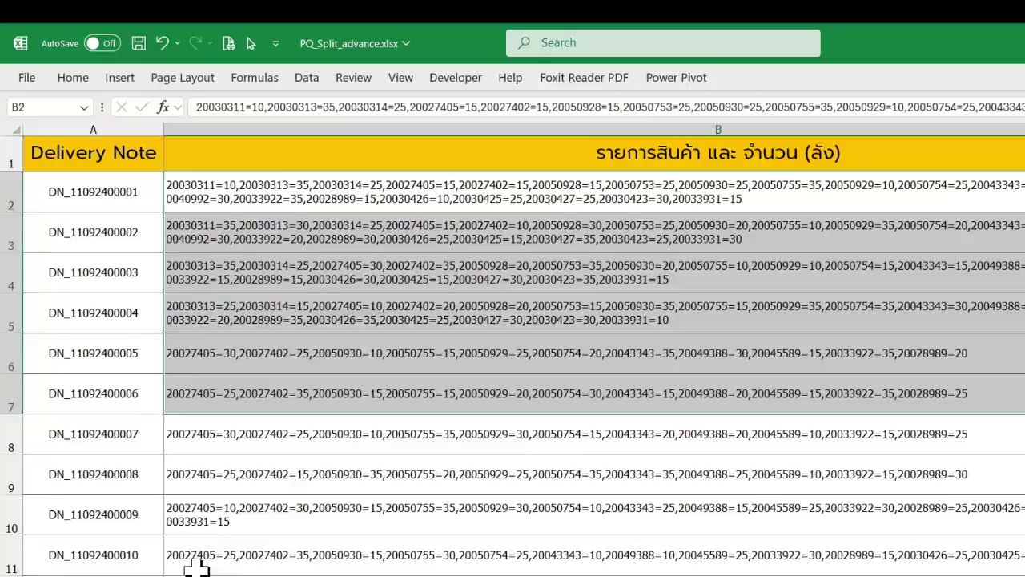
{"action": "key", "text": "ctrl+Page_Down"}
{"action": "left_click_drag", "start_coordinate": [160, 135], "coordinate": [160, 377]}
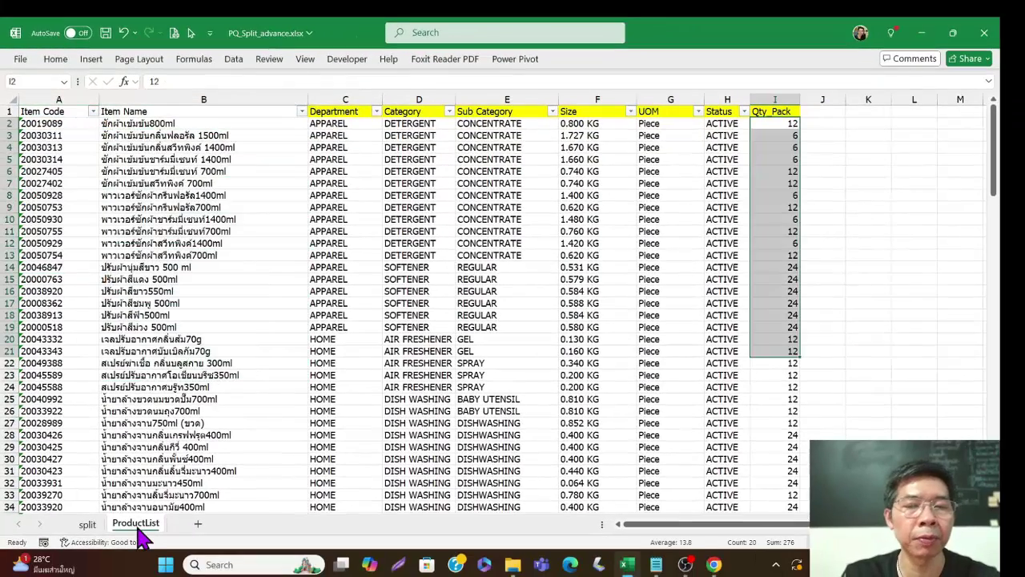
Step: Paste into the Qty Pack cells, save PQ_Split_advance, and start a new blank workbook
{"action": "key", "text": "ctrl+v"}
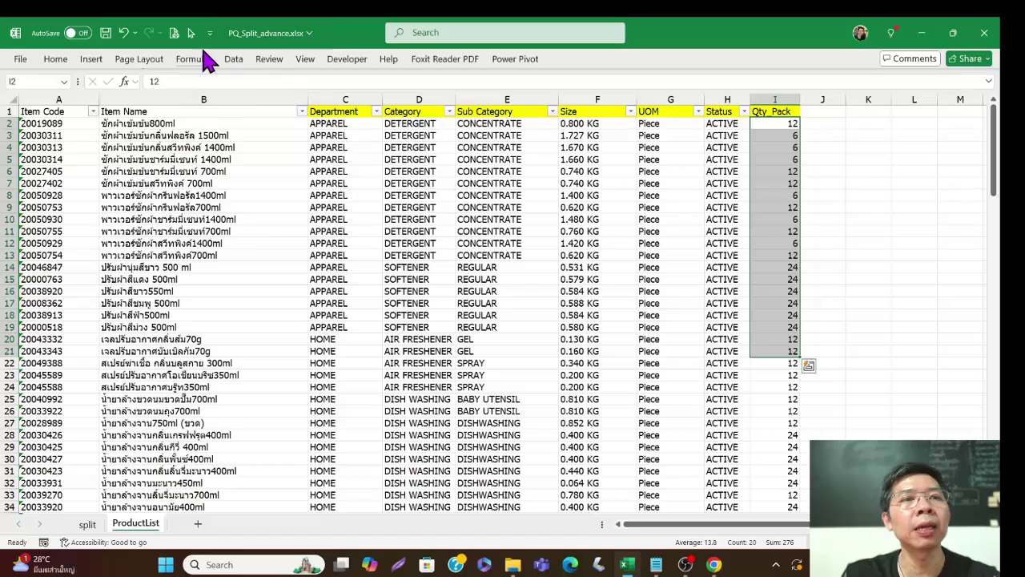
{"action": "left_click", "coordinate": [106, 33]}
{"action": "key", "text": "ctrl+n"}
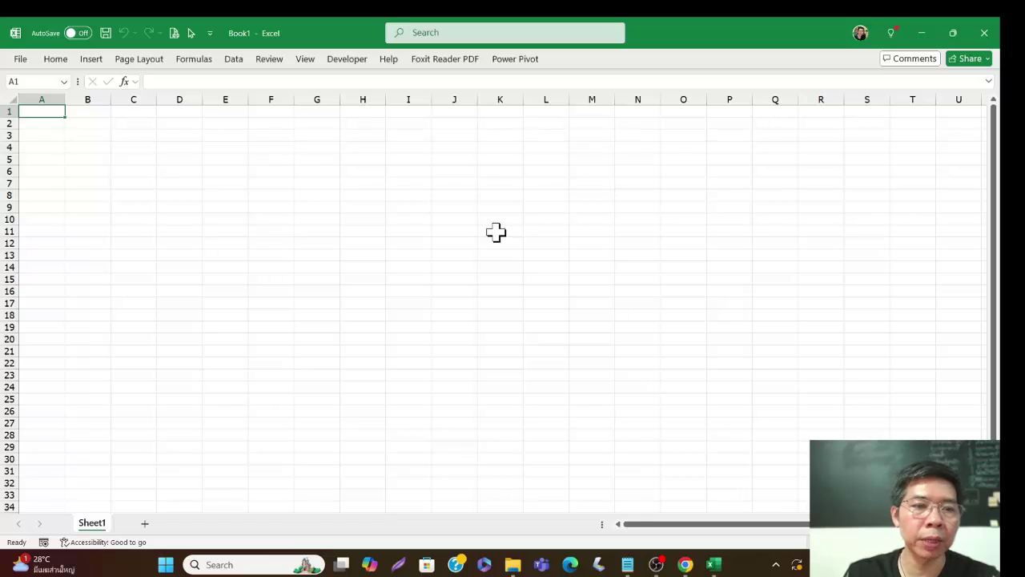
Step: Get data from Excel workbook PQ_Split_advance.xlsx and preview its split table in the Navigator
{"action": "left_click", "coordinate": [359, 245]}
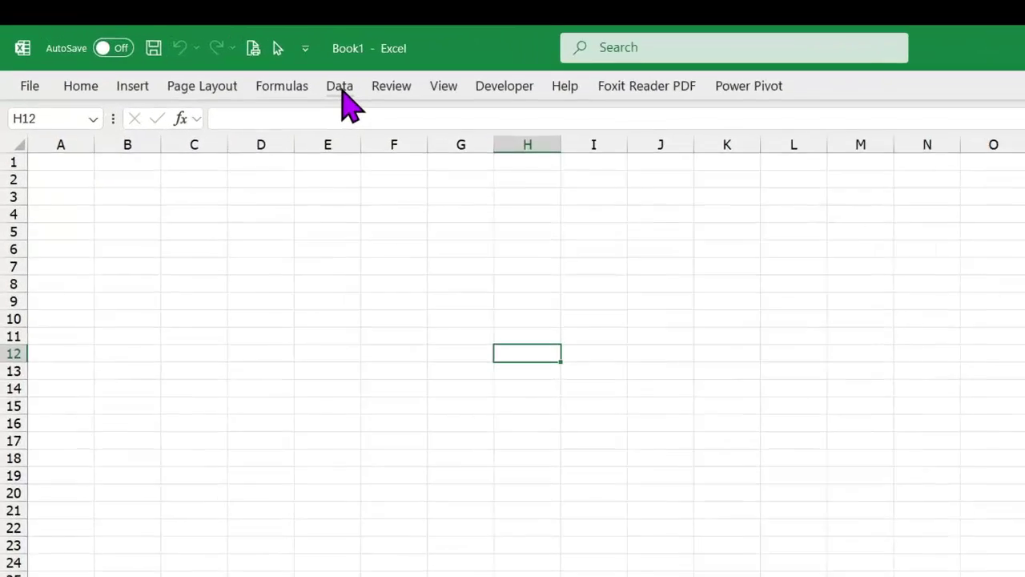
{"action": "left_click", "coordinate": [343, 89]}
{"action": "left_click", "coordinate": [47, 161]}
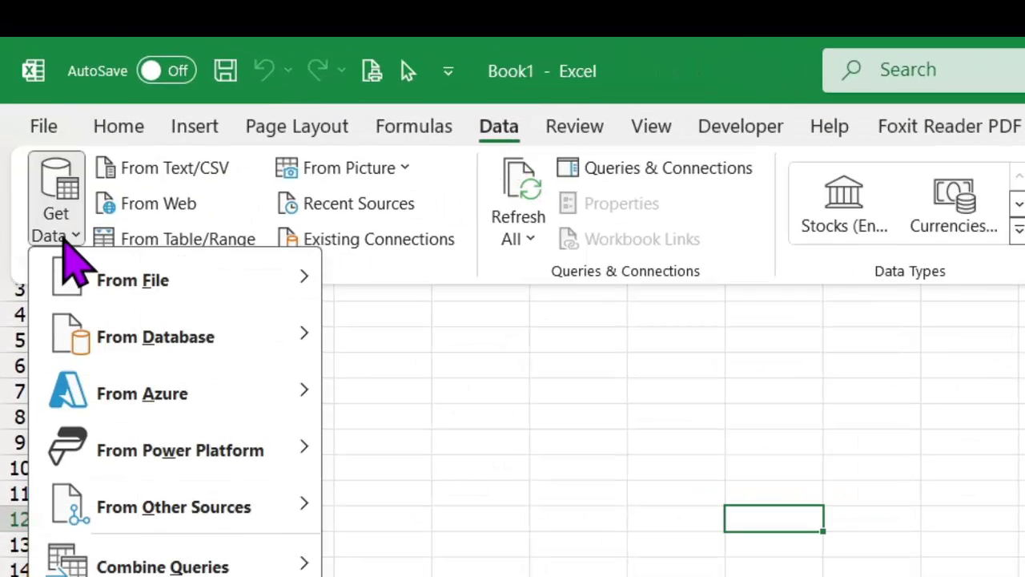
{"action": "mouse_move", "coordinate": [119, 286]}
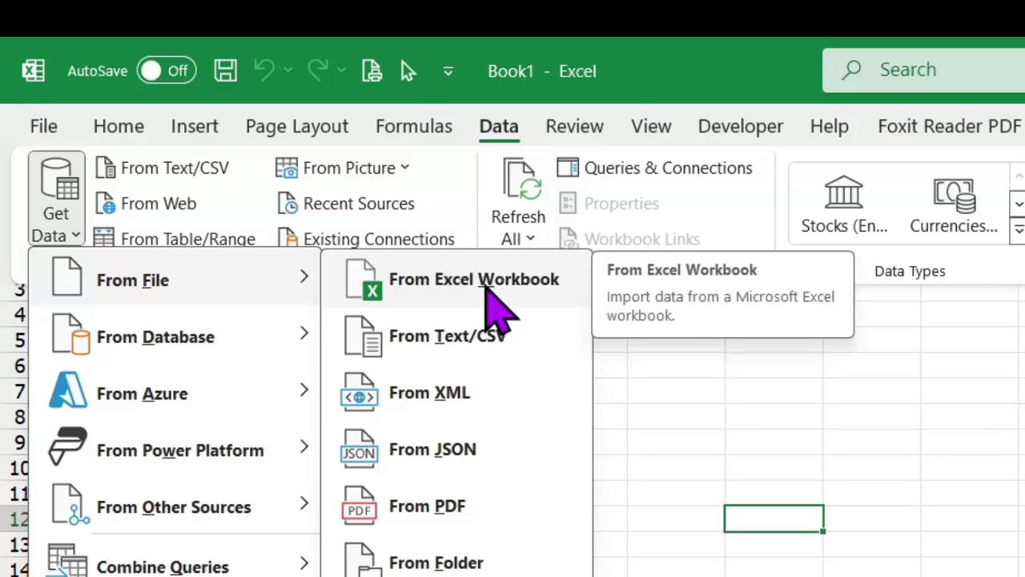
{"action": "left_click", "coordinate": [490, 303]}
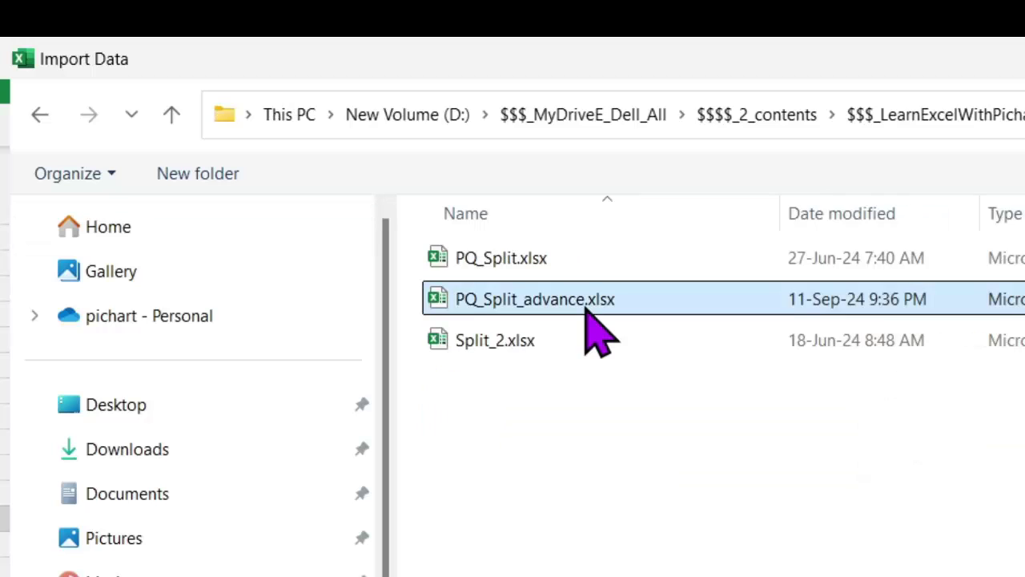
{"action": "double_click", "coordinate": [443, 308]}
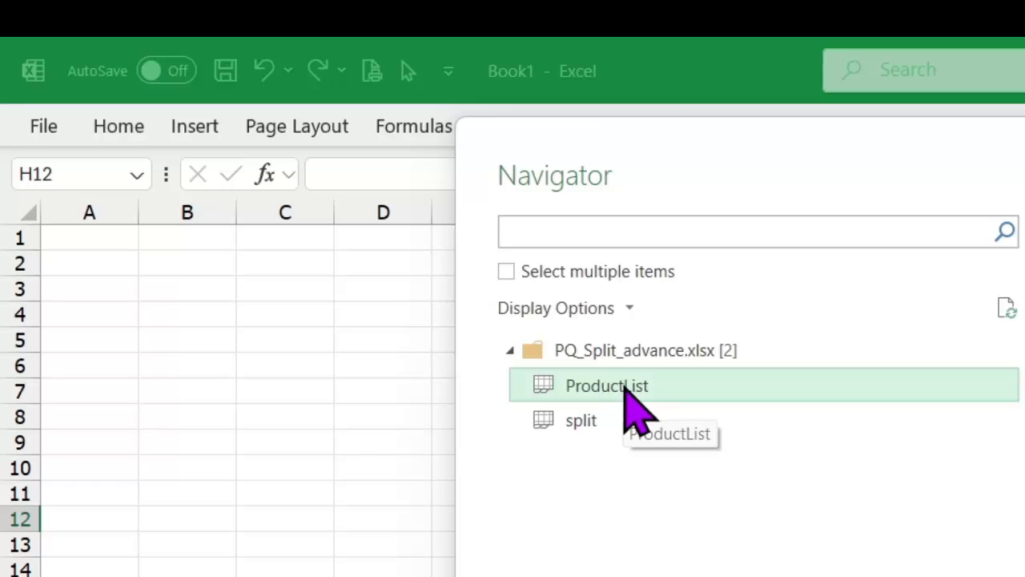
{"action": "left_click", "coordinate": [602, 423]}
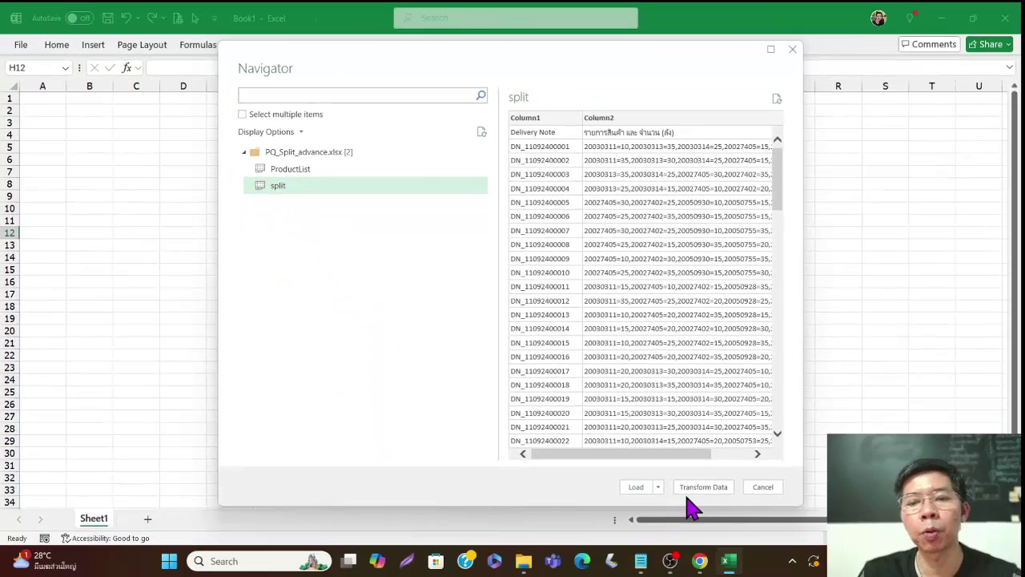
Step: Load split into the Power Query Editor, promote the first row to headers, and select the item-and-quantity column
{"action": "left_click", "coordinate": [704, 505]}
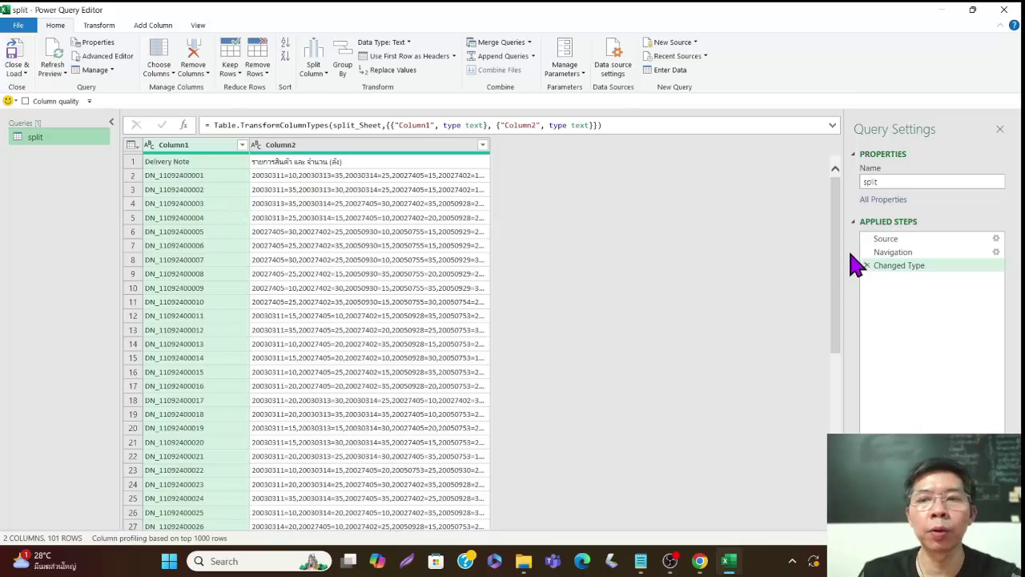
{"action": "left_click_drag", "start_coordinate": [837, 230], "coordinate": [831, 423]}
{"action": "scroll", "coordinate": [327, 430], "scroll_direction": "up", "scroll_amount": 15}
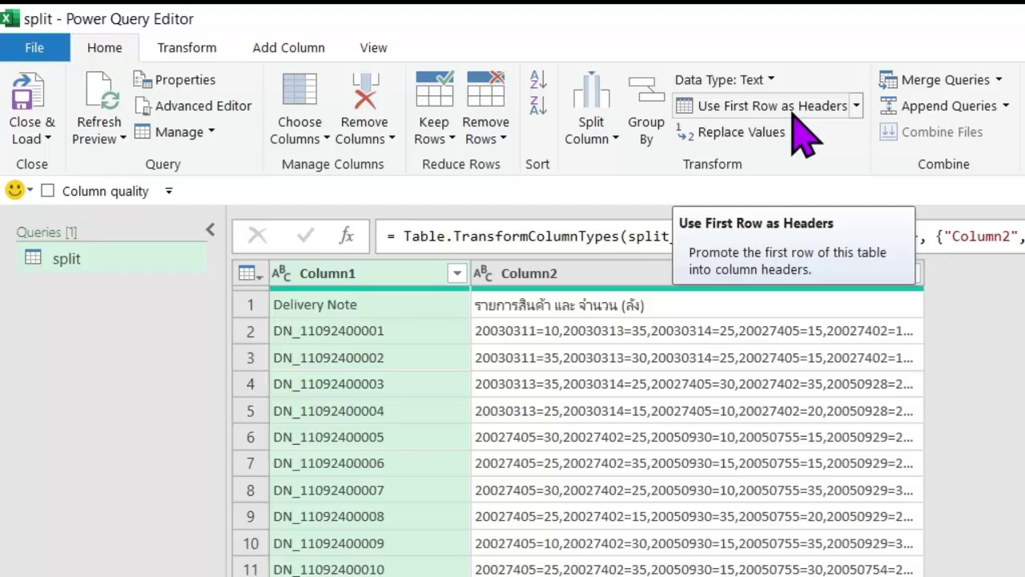
{"action": "left_click", "coordinate": [769, 106]}
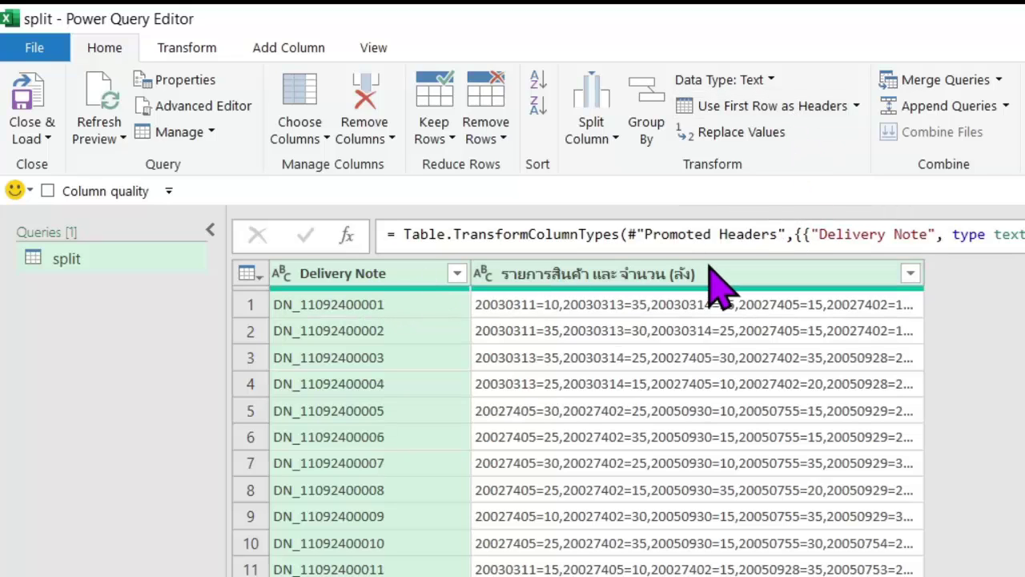
{"action": "left_click", "coordinate": [566, 276]}
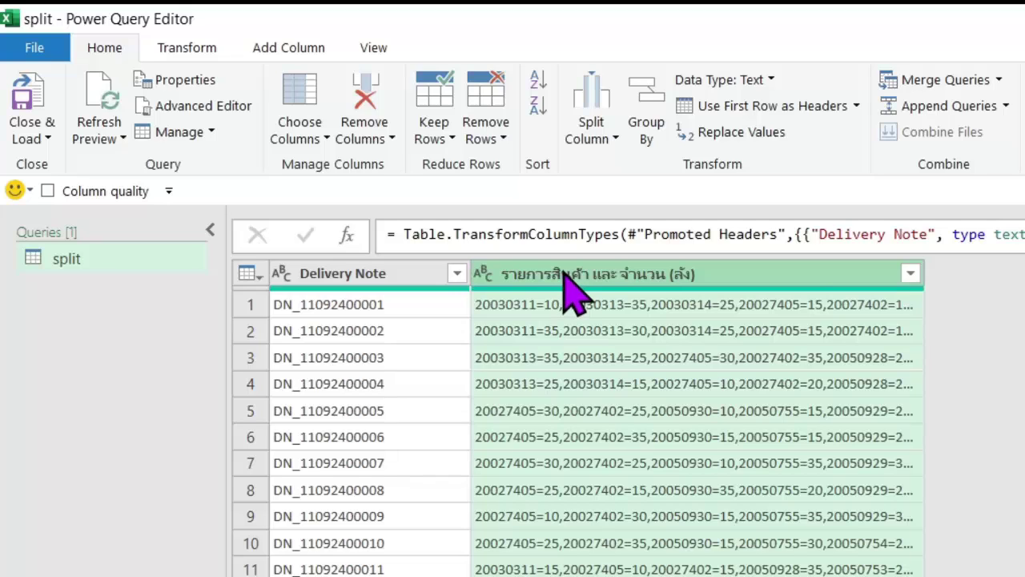
{"action": "left_click", "coordinate": [616, 141]}
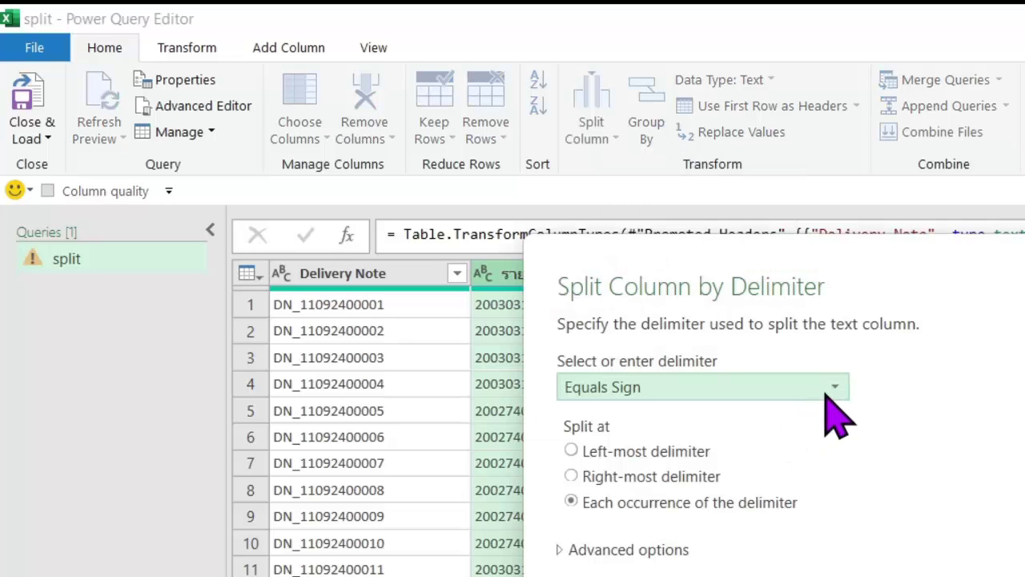
Step: Split the item-and-quantity column by comma into rows
{"action": "left_click", "coordinate": [830, 387]}
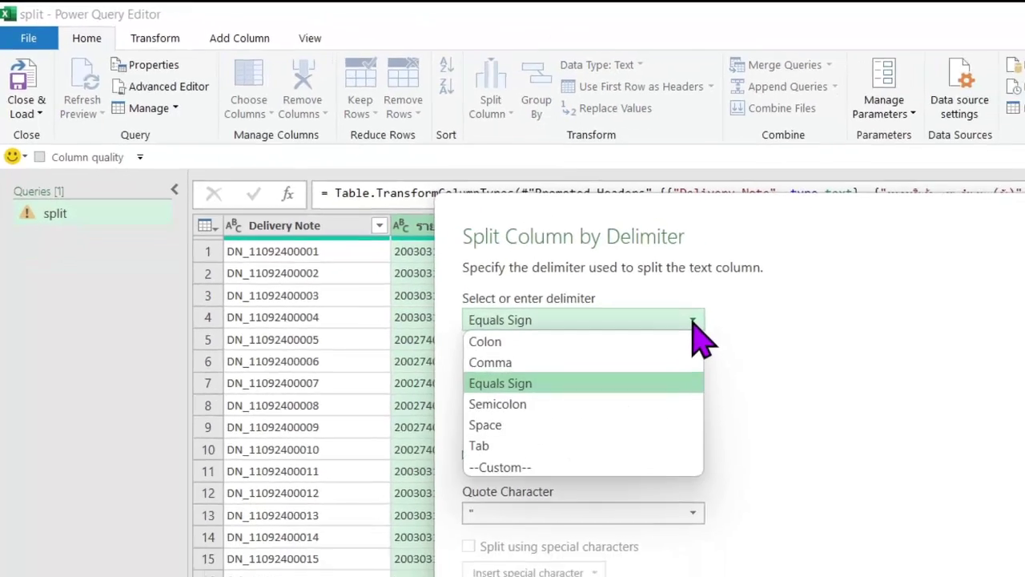
{"action": "left_click", "coordinate": [410, 286]}
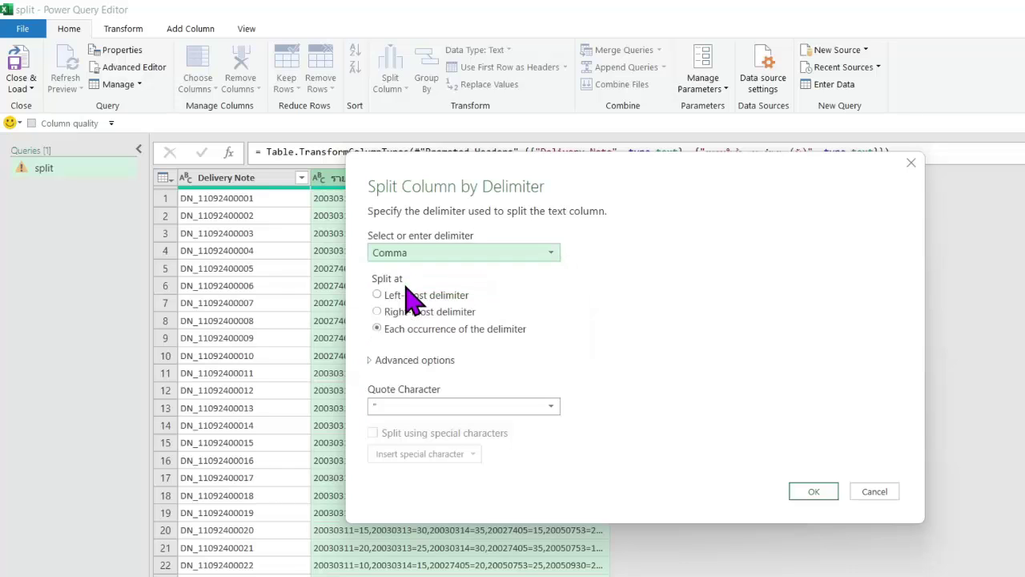
{"action": "left_click", "coordinate": [371, 361]}
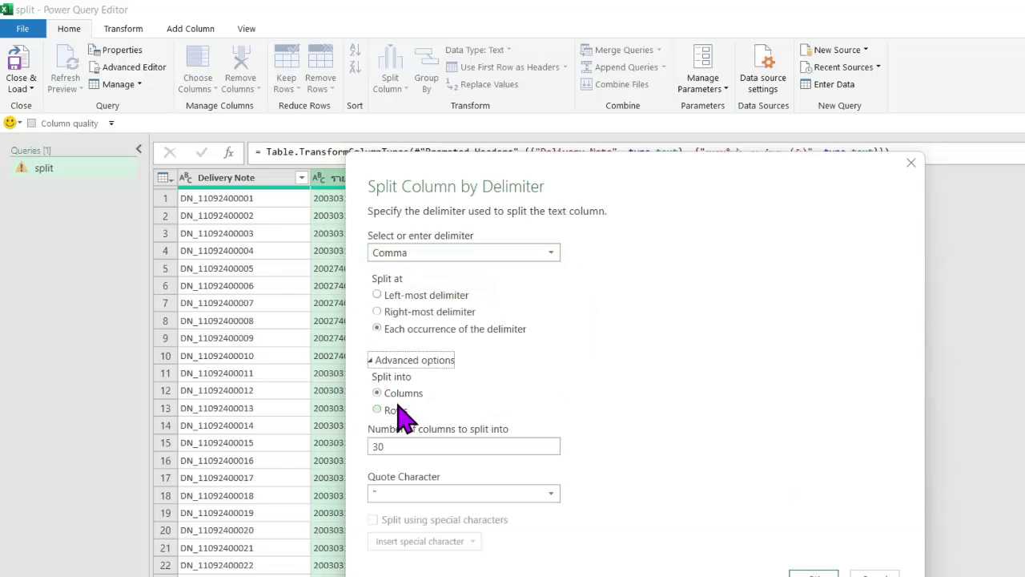
{"action": "left_click", "coordinate": [383, 410]}
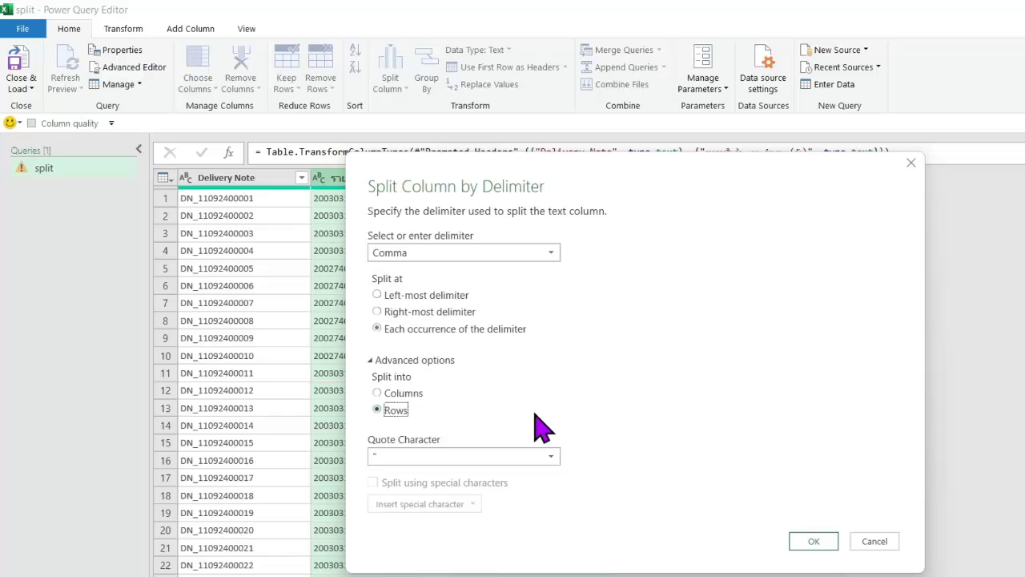
{"action": "left_click", "coordinate": [816, 542]}
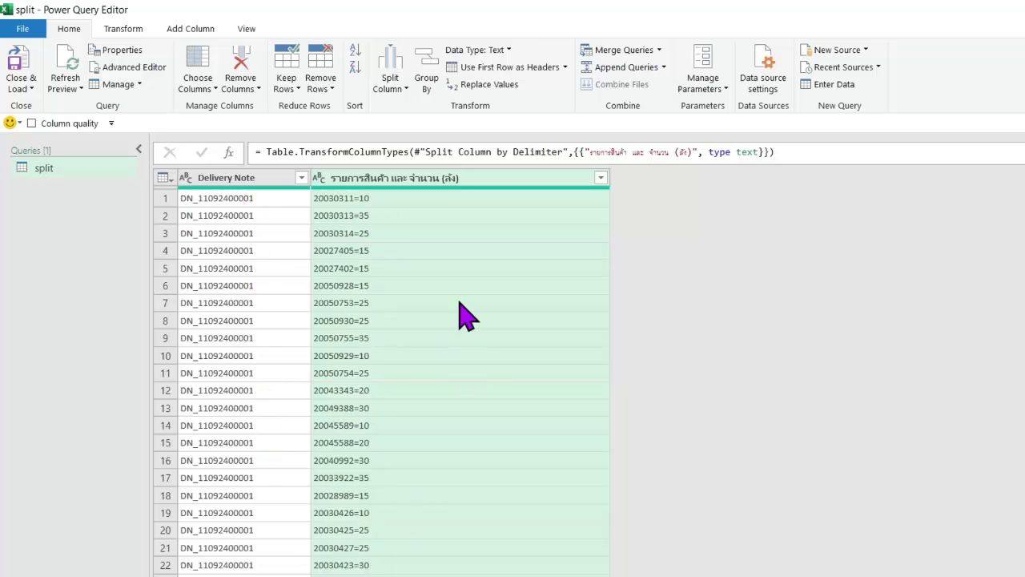
Step: Split that column at the equals sign into item-code (.1) and quantity (.2) columns
{"action": "left_click", "coordinate": [392, 179]}
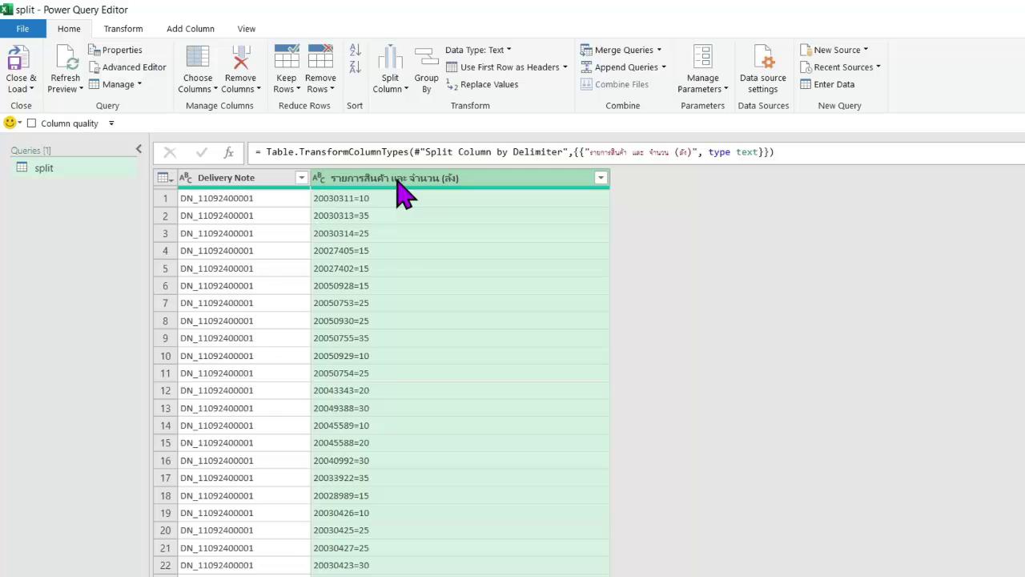
{"action": "left_click", "coordinate": [390, 80]}
{"action": "left_click", "coordinate": [425, 104]}
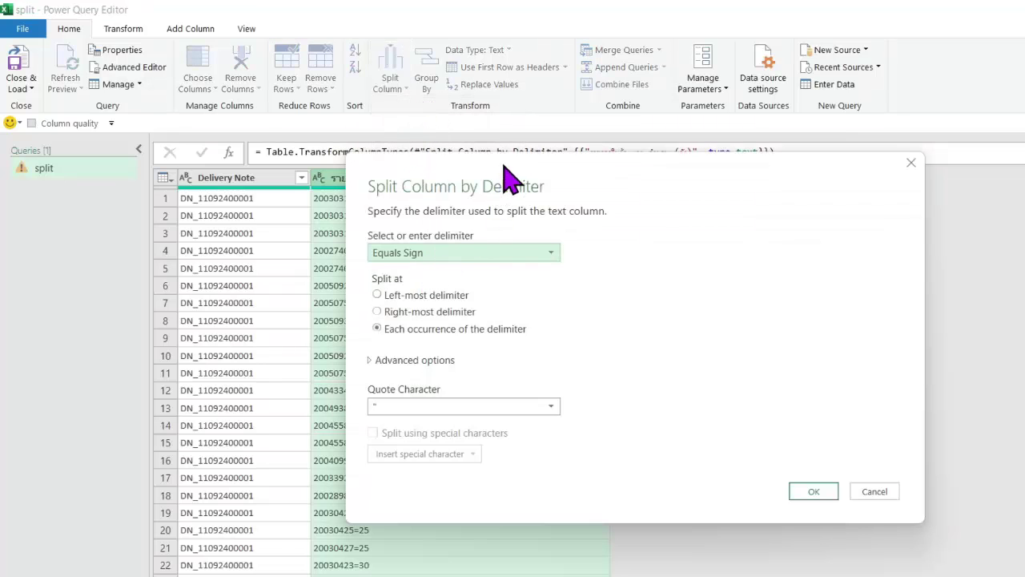
{"action": "left_click_drag", "start_coordinate": [509, 178], "coordinate": [693, 176]}
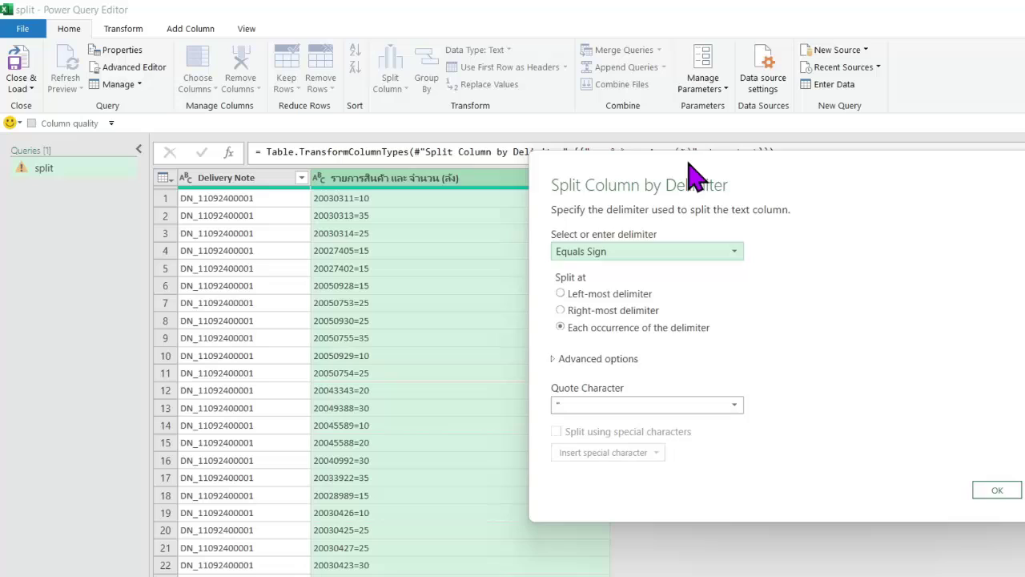
{"action": "left_click", "coordinate": [998, 490]}
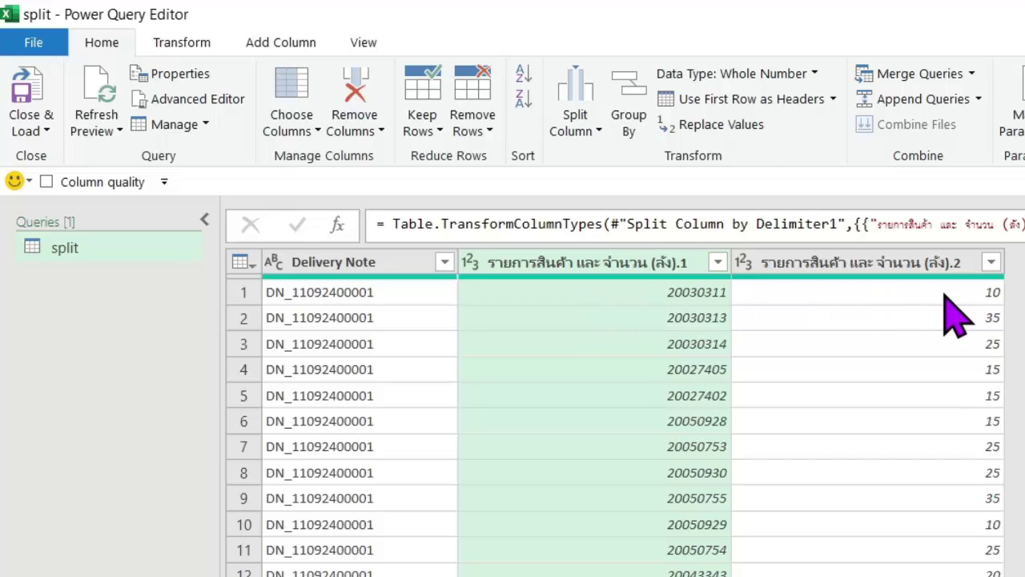
{"action": "left_click", "coordinate": [929, 262]}
{"action": "left_click", "coordinate": [669, 264]}
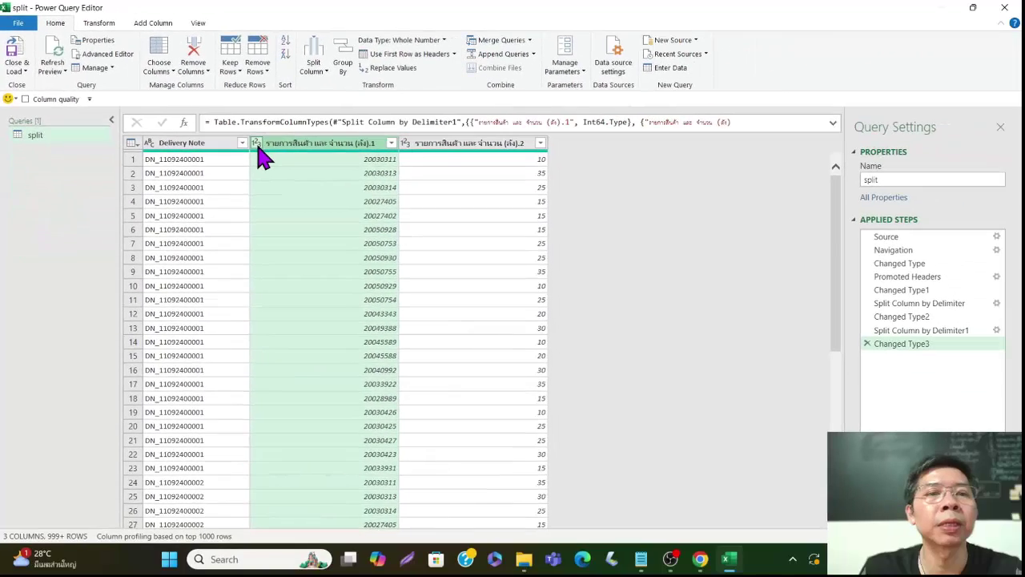
Step: Change the .1 item-code column type to Text, replacing the current conversion
{"action": "left_click", "coordinate": [258, 144]}
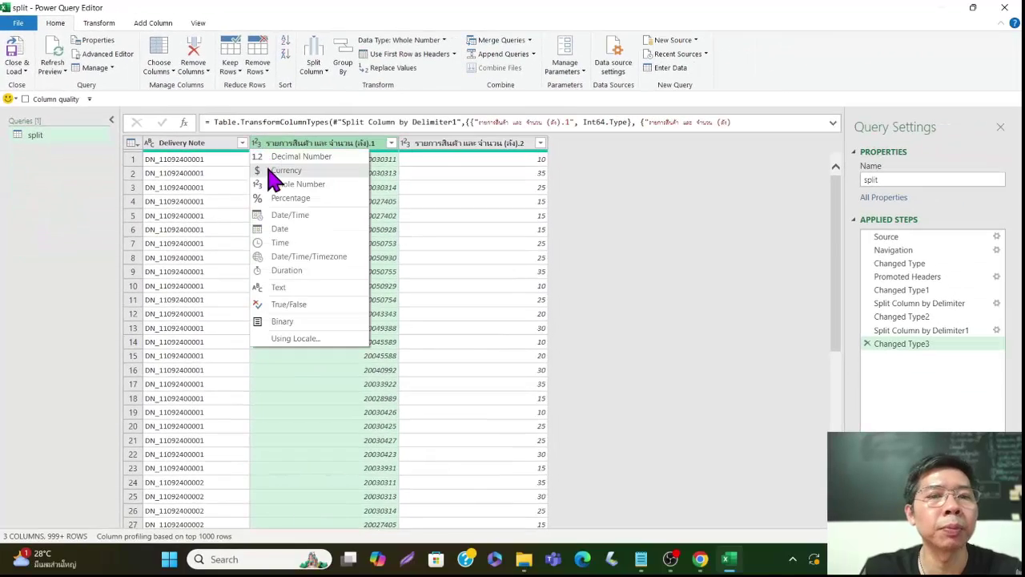
{"action": "left_click", "coordinate": [280, 288]}
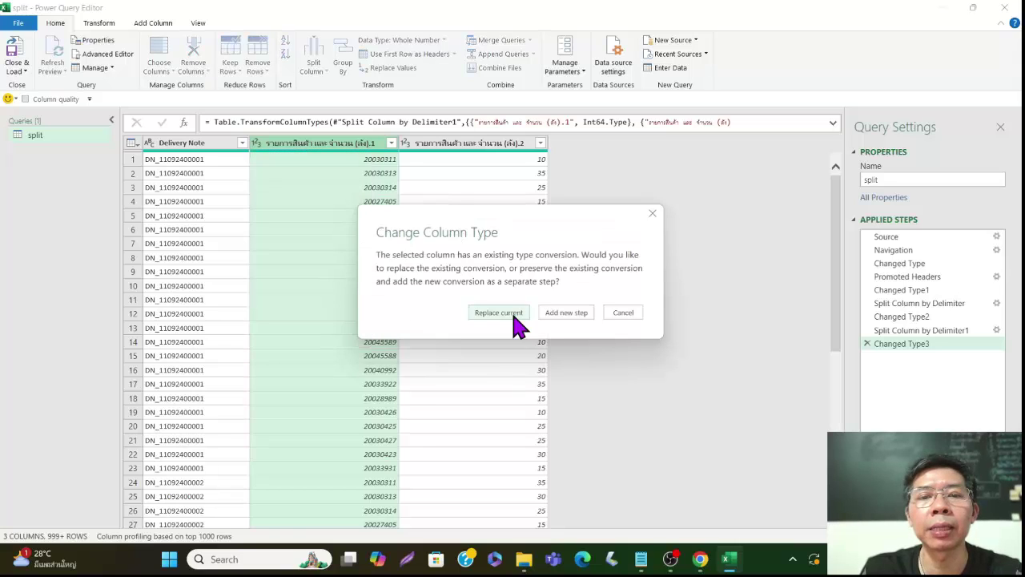
{"action": "left_click", "coordinate": [498, 312]}
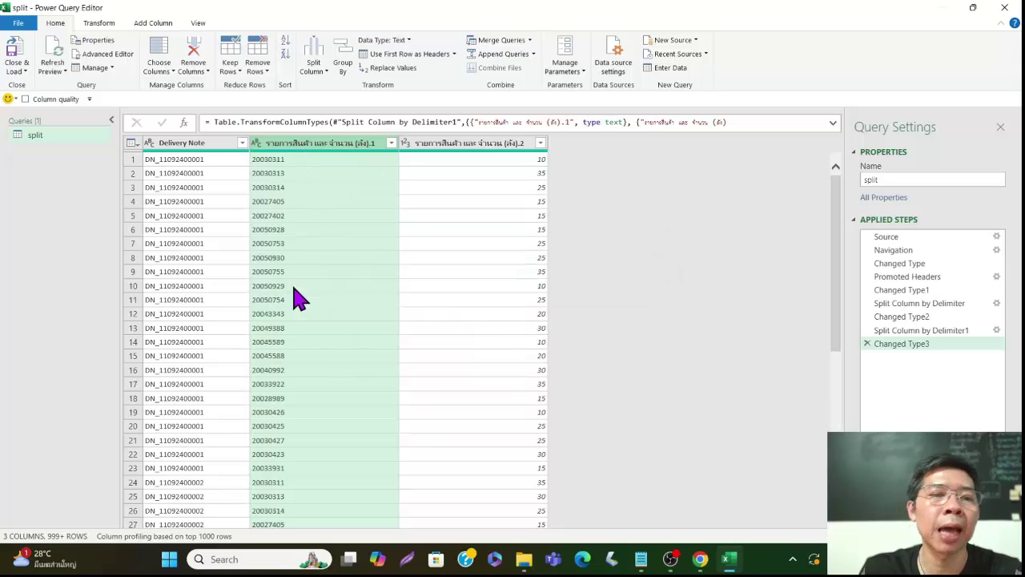
Step: Rename the split columns รายการสินค้า and จำนวน (ลัง), then check item codes in rows 6 and 14
{"action": "double_click", "coordinate": [339, 142]}
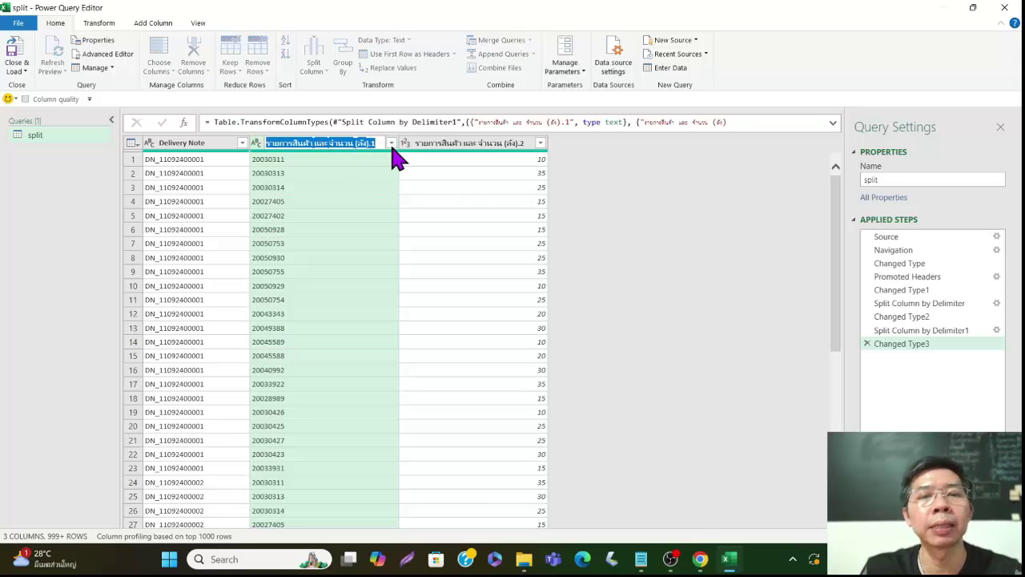
{"action": "type", "text": "รายการสินค้า"}
{"action": "key", "text": "Return"}
{"action": "double_click", "coordinate": [427, 143]}
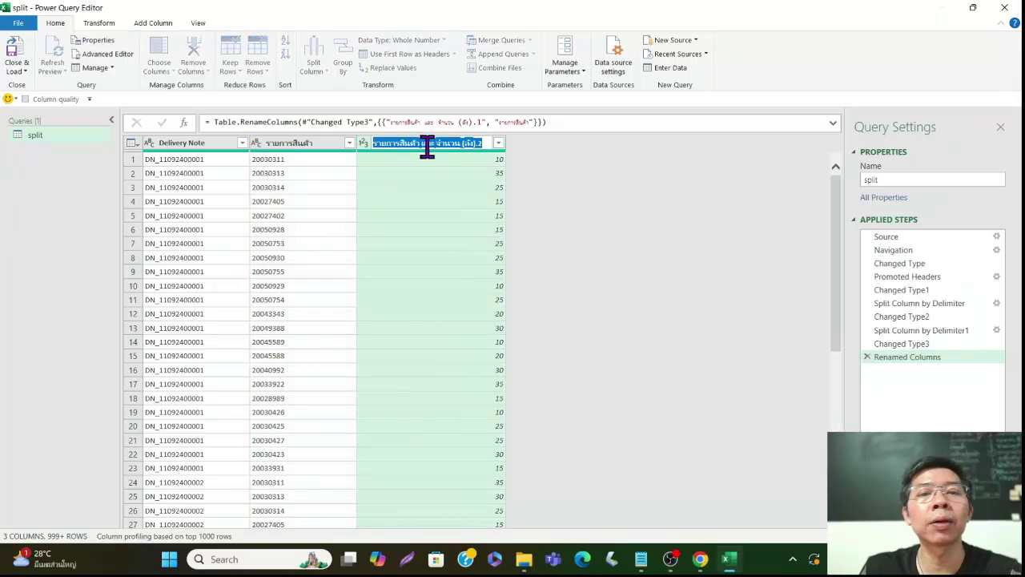
{"action": "type", "text": "จำนวน (ลัง)"}
{"action": "key", "text": "Return"}
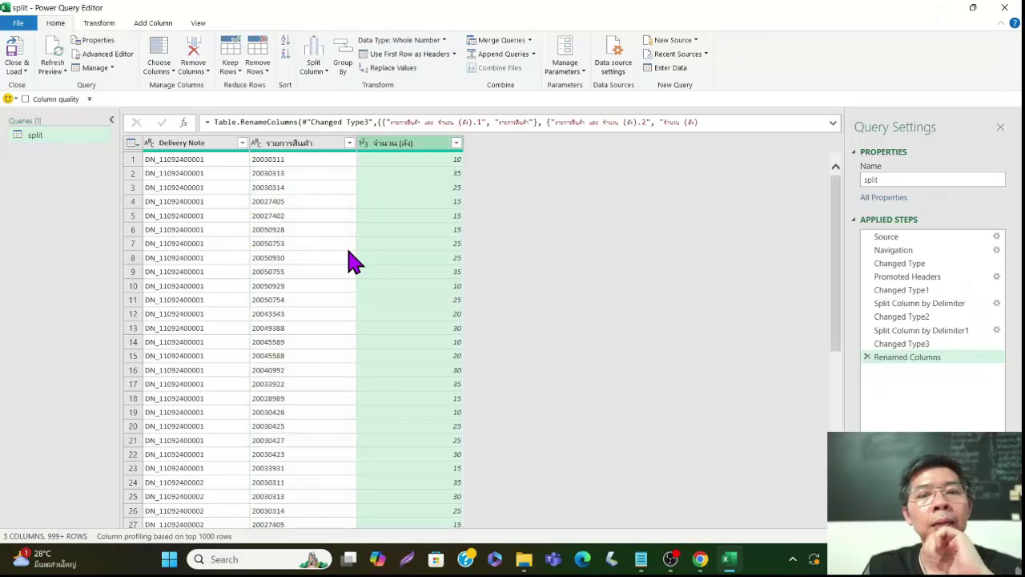
{"action": "left_click", "coordinate": [327, 341]}
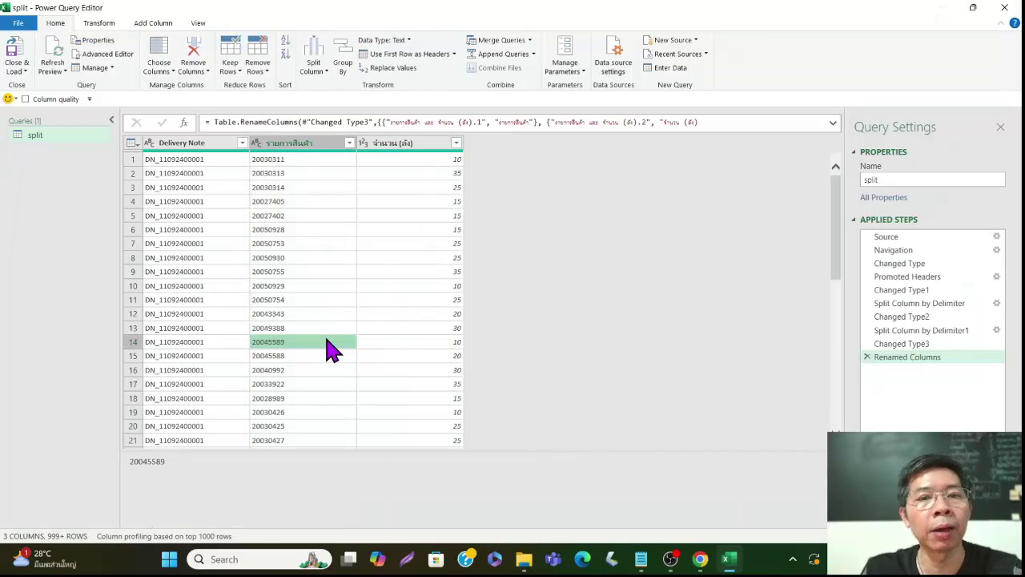
{"action": "left_click", "coordinate": [334, 230]}
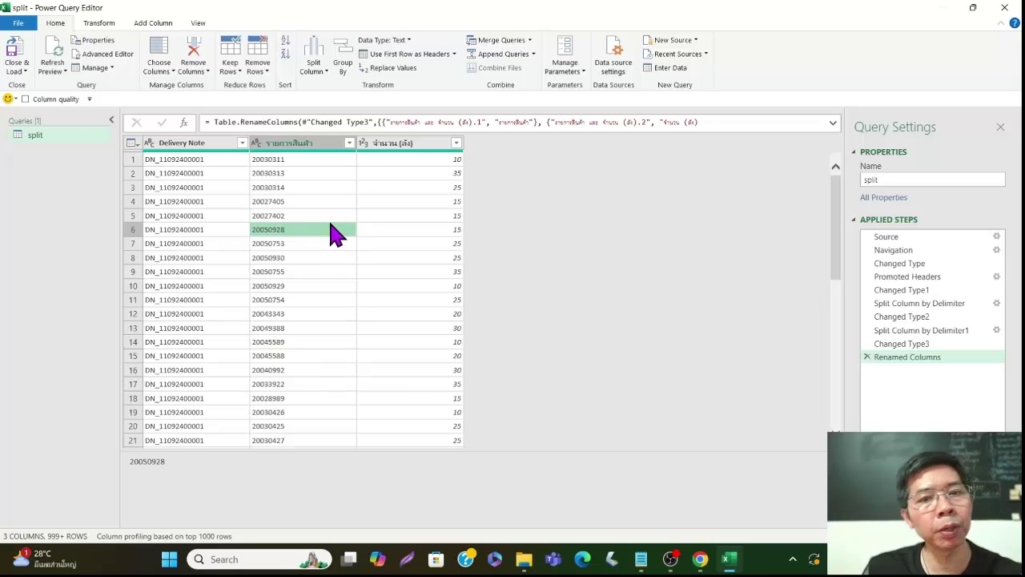
{"action": "left_click", "coordinate": [26, 72]}
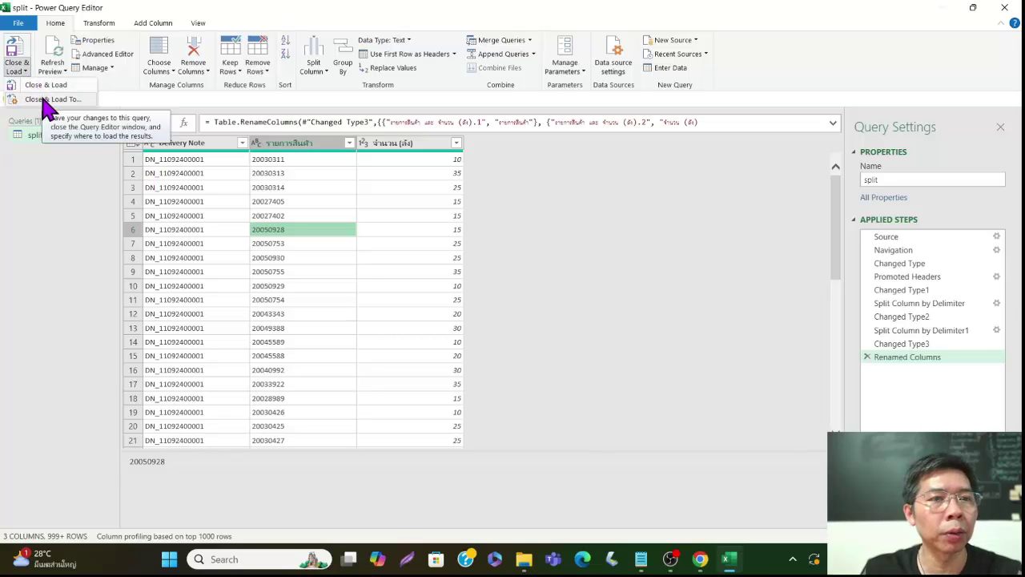
Step: Close & Load To a table on the existing worksheet at =Sheet1!$A$1
{"action": "left_click", "coordinate": [41, 100]}
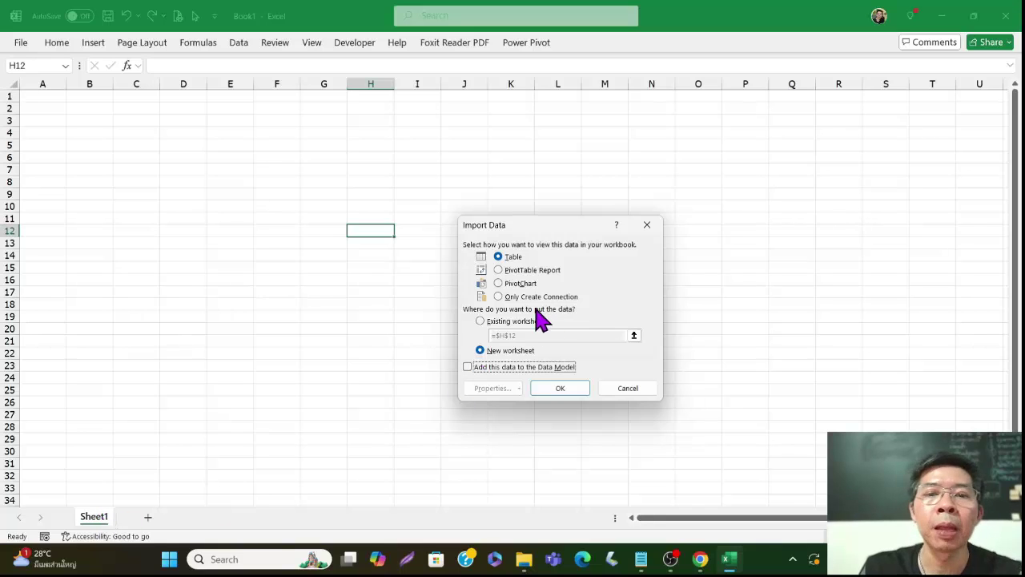
{"action": "left_click", "coordinate": [499, 257]}
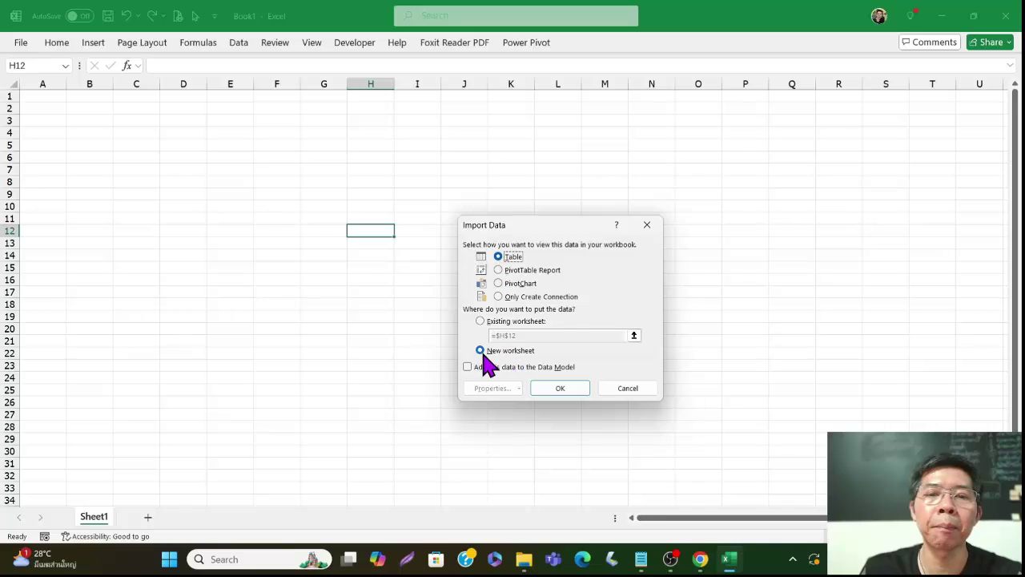
{"action": "left_click", "coordinate": [481, 321]}
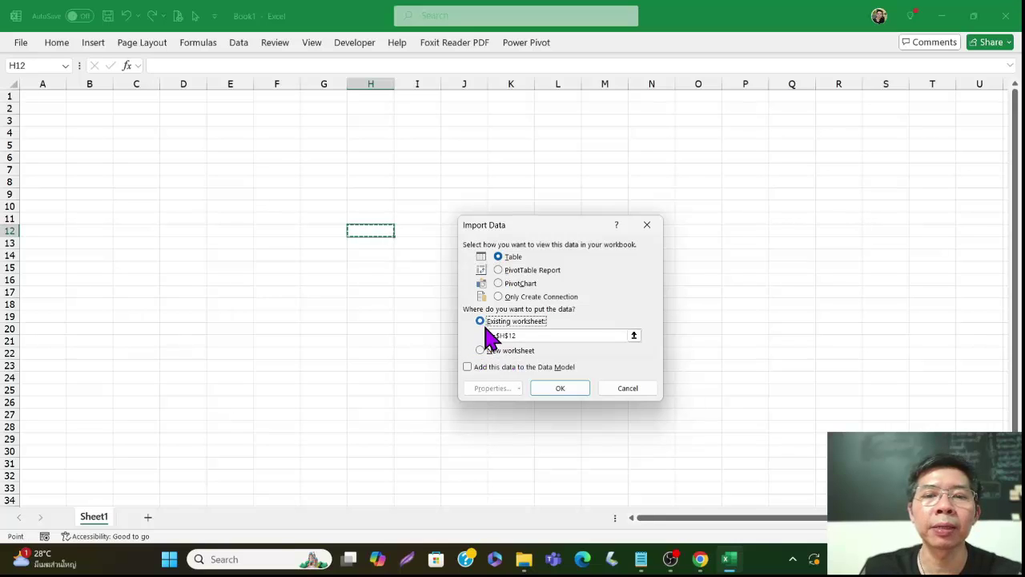
{"action": "key", "text": "BackSpace"}
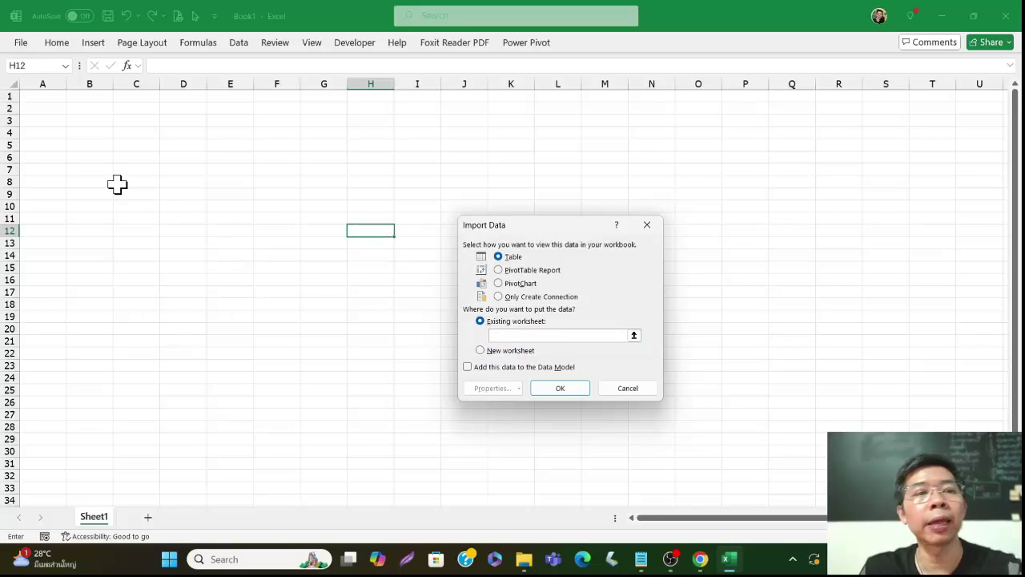
{"action": "left_click", "coordinate": [37, 97]}
{"action": "left_click", "coordinate": [561, 389]}
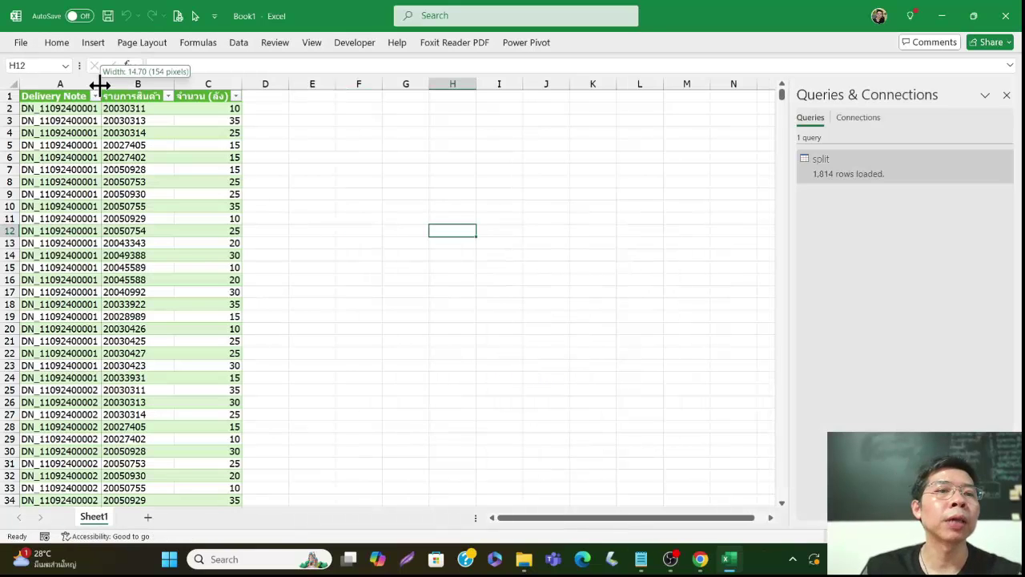
Step: Widen columns A, B and C to fit, then jump to the table's last row
{"action": "left_click_drag", "start_coordinate": [101, 84], "coordinate": [132, 84]}
{"action": "left_click_drag", "start_coordinate": [206, 88], "coordinate": [215, 88]}
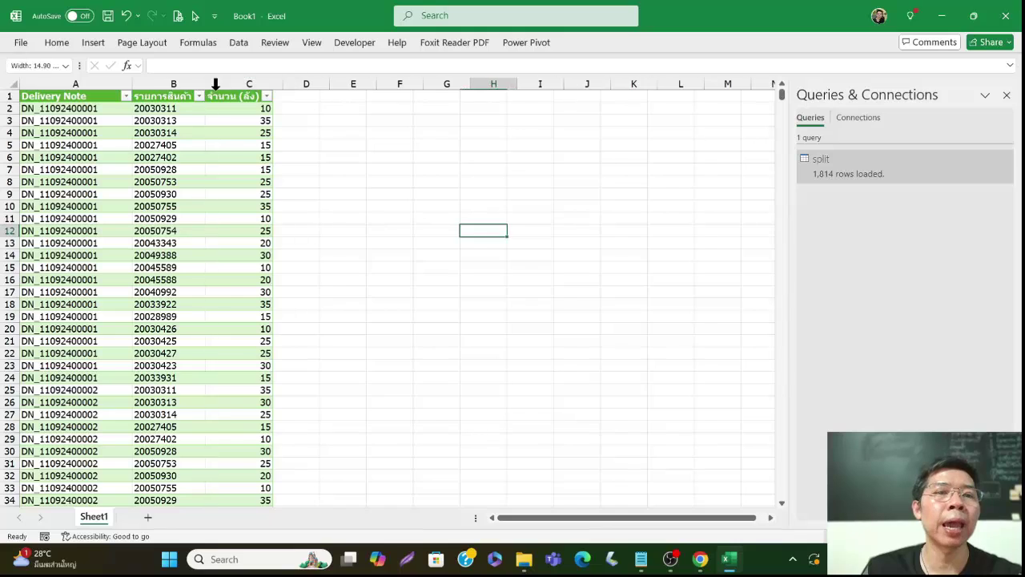
{"action": "left_click_drag", "start_coordinate": [288, 85], "coordinate": [302, 85]}
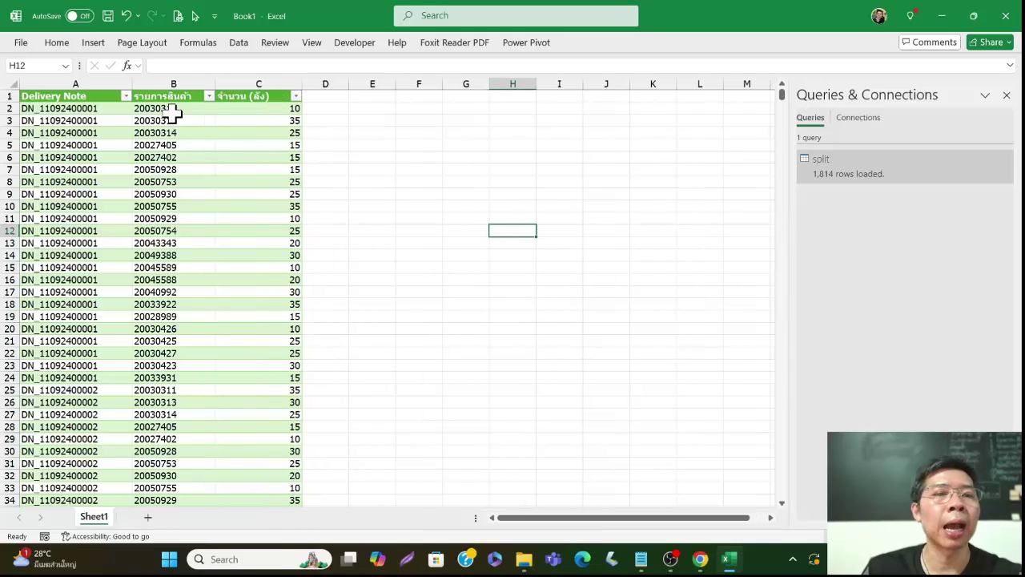
{"action": "left_click_drag", "start_coordinate": [174, 109], "coordinate": [191, 447]}
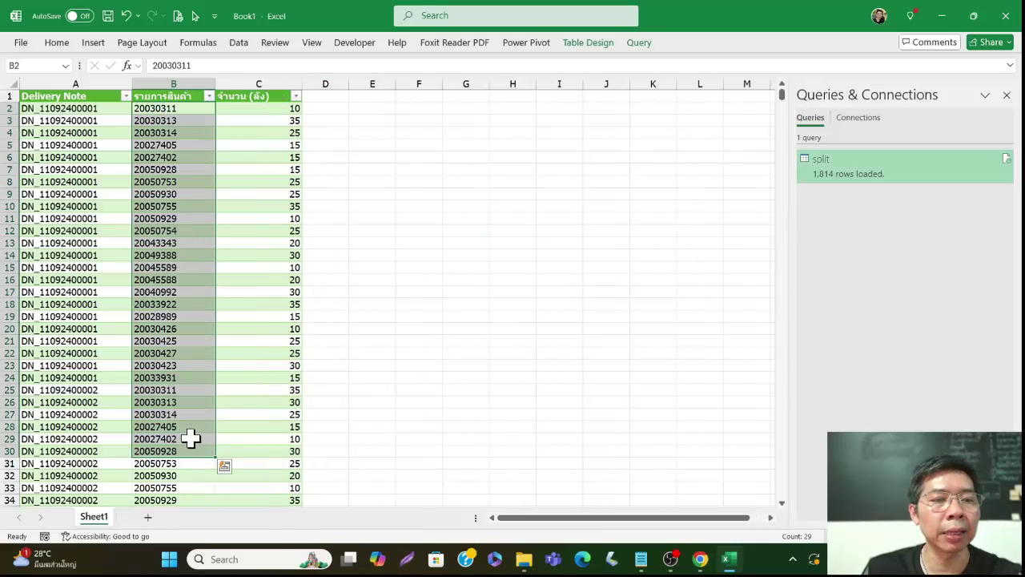
{"action": "scroll", "coordinate": [190, 438], "scroll_direction": "down", "scroll_amount": 7}
{"action": "left_click", "coordinate": [85, 389]}
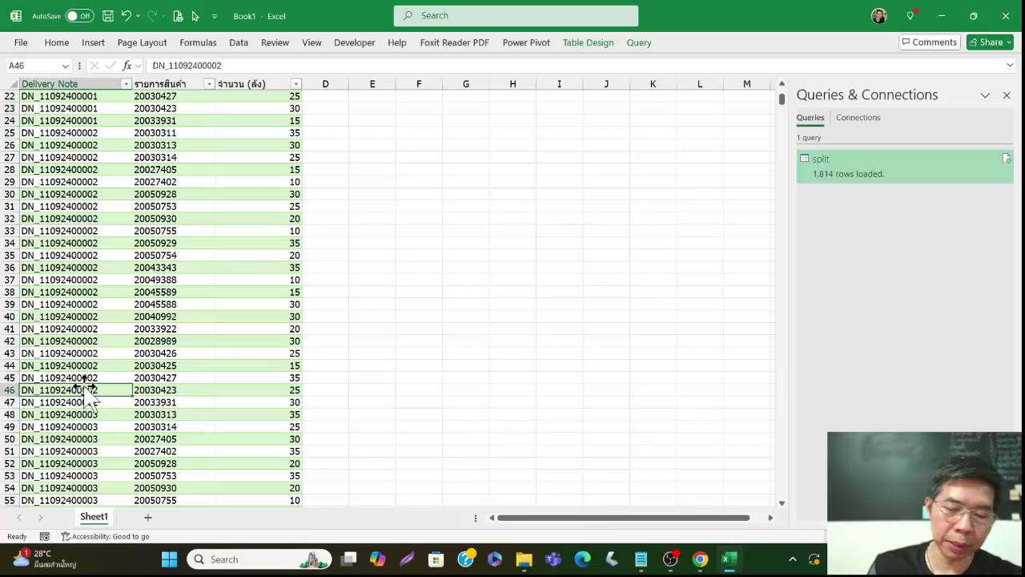
{"action": "double_click", "coordinate": [87, 390]}
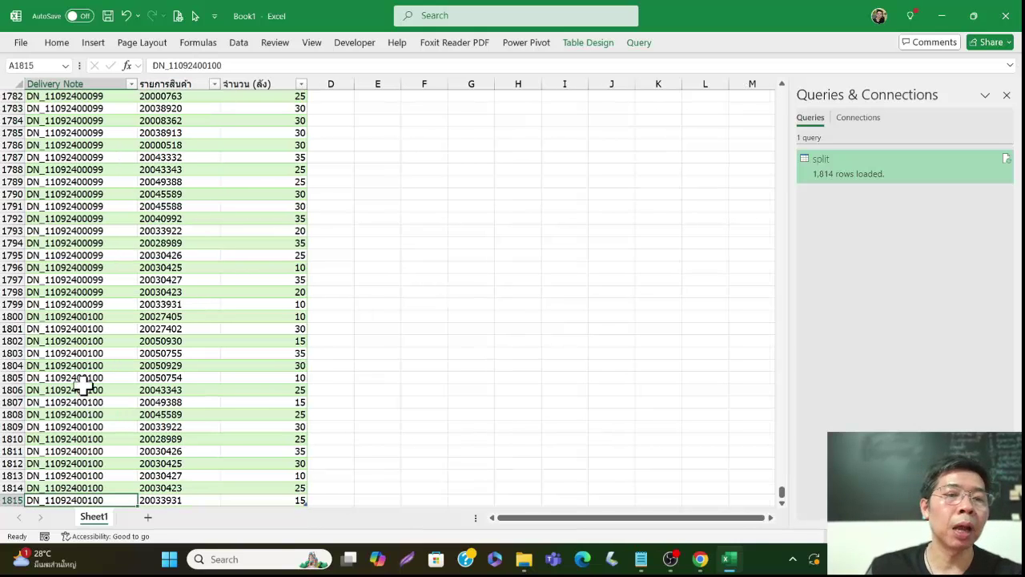
{"action": "scroll", "coordinate": [179, 336], "scroll_direction": "down", "scroll_amount": 3}
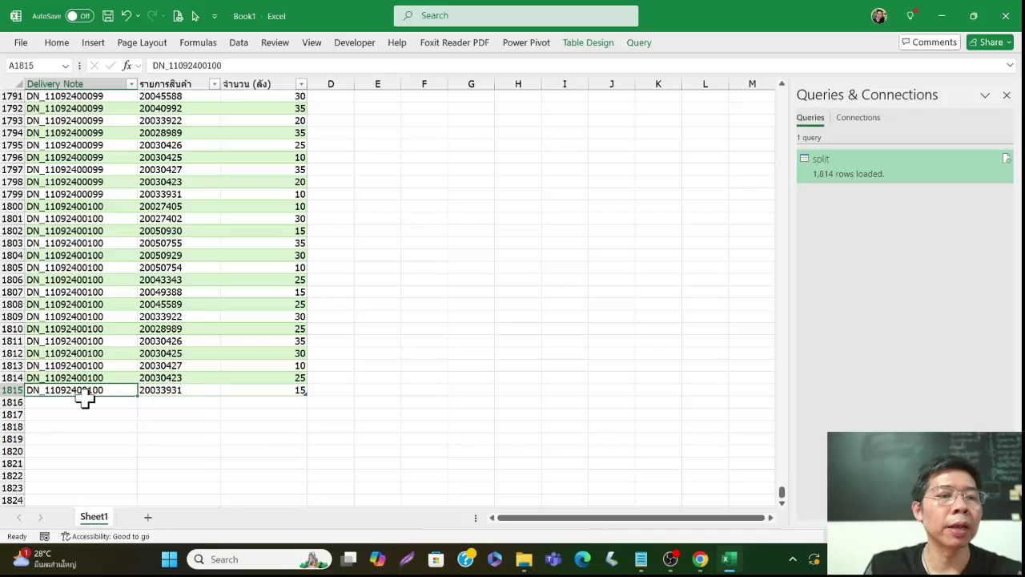
{"action": "scroll", "coordinate": [173, 248], "scroll_direction": "up", "scroll_amount": 20}
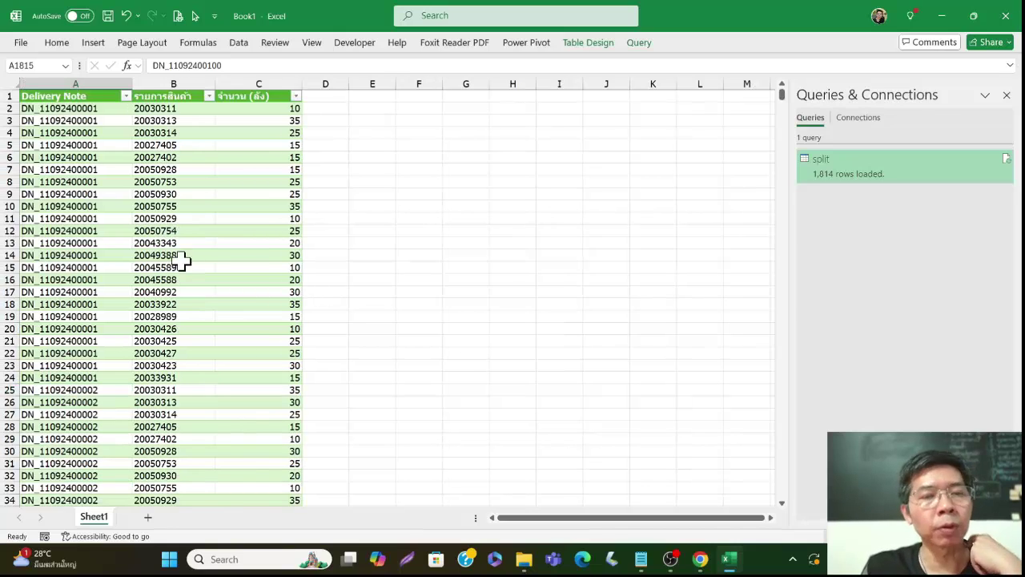
{"action": "left_click", "coordinate": [223, 219]}
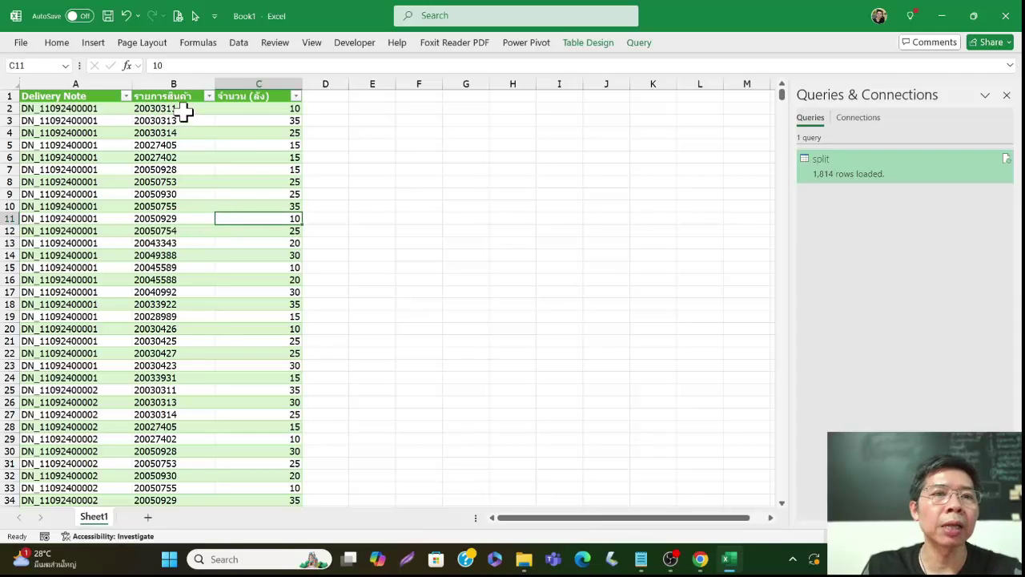
{"action": "left_click_drag", "start_coordinate": [184, 110], "coordinate": [186, 316]}
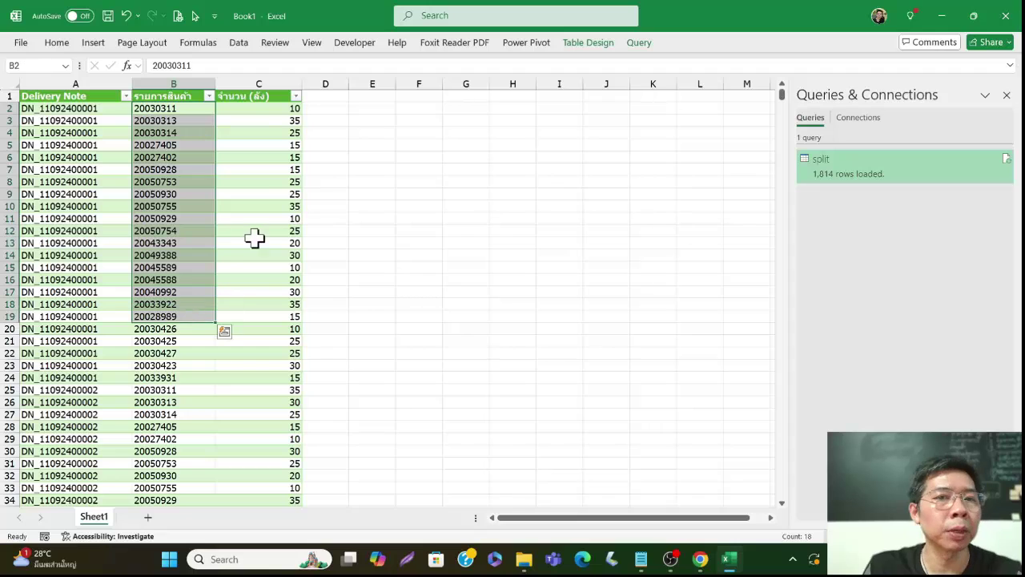
{"action": "left_click_drag", "start_coordinate": [270, 109], "coordinate": [273, 293]}
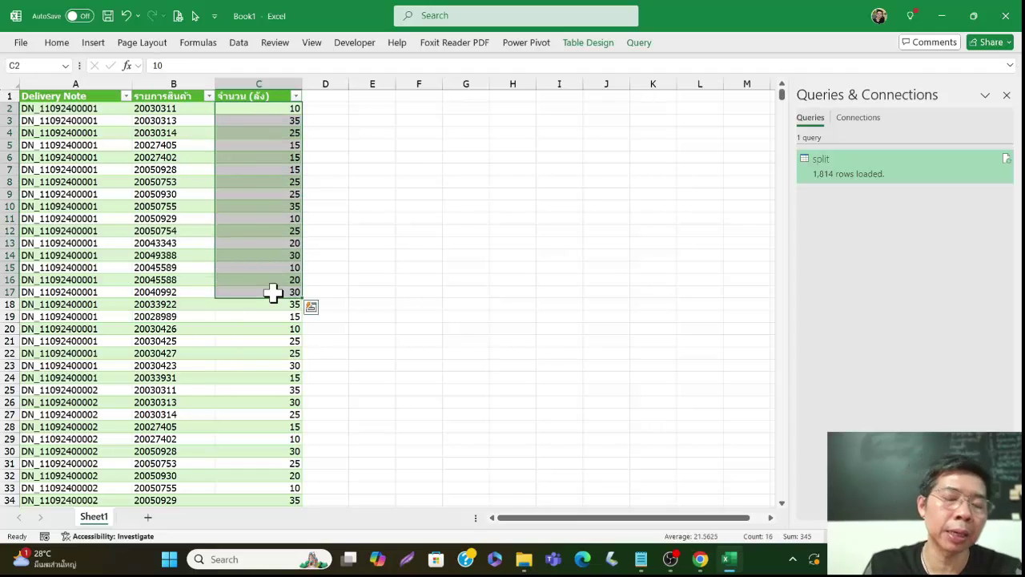
{"action": "left_click_drag", "start_coordinate": [279, 108], "coordinate": [282, 280]}
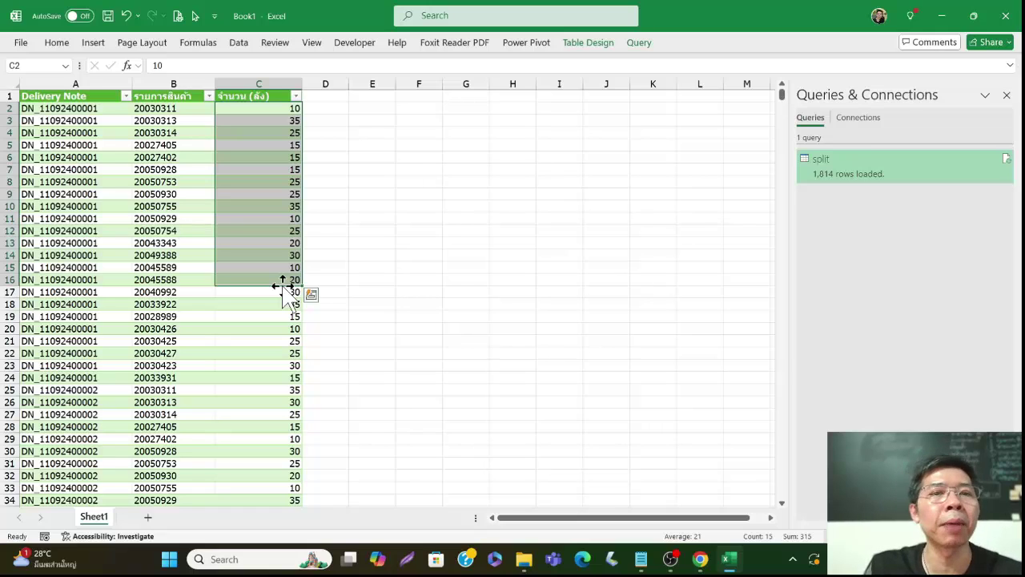
{"action": "left_click_drag", "start_coordinate": [169, 108], "coordinate": [171, 257]}
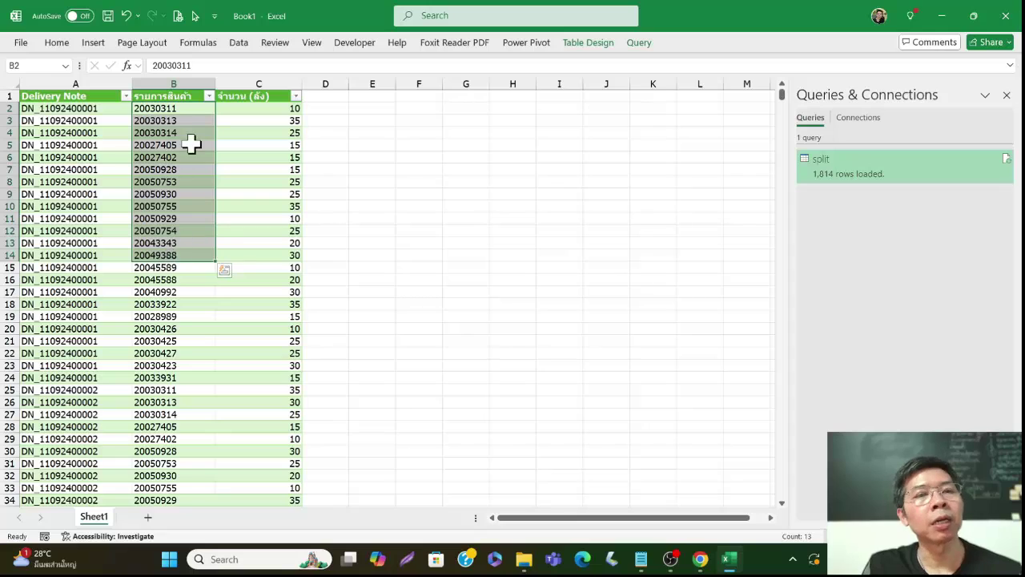
{"action": "left_click_drag", "start_coordinate": [184, 111], "coordinate": [190, 254]}
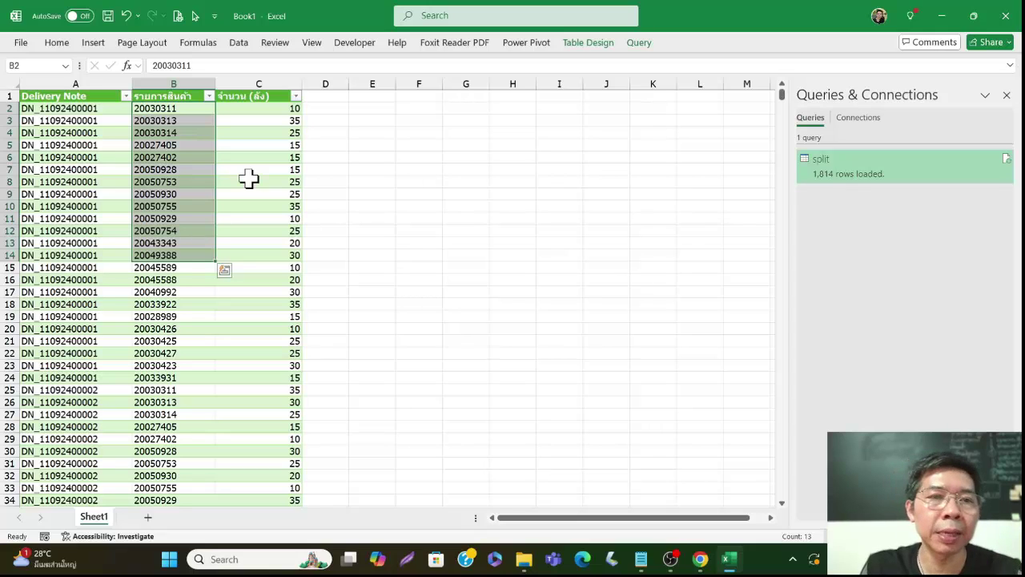
{"action": "left_click_drag", "start_coordinate": [263, 108], "coordinate": [263, 218]}
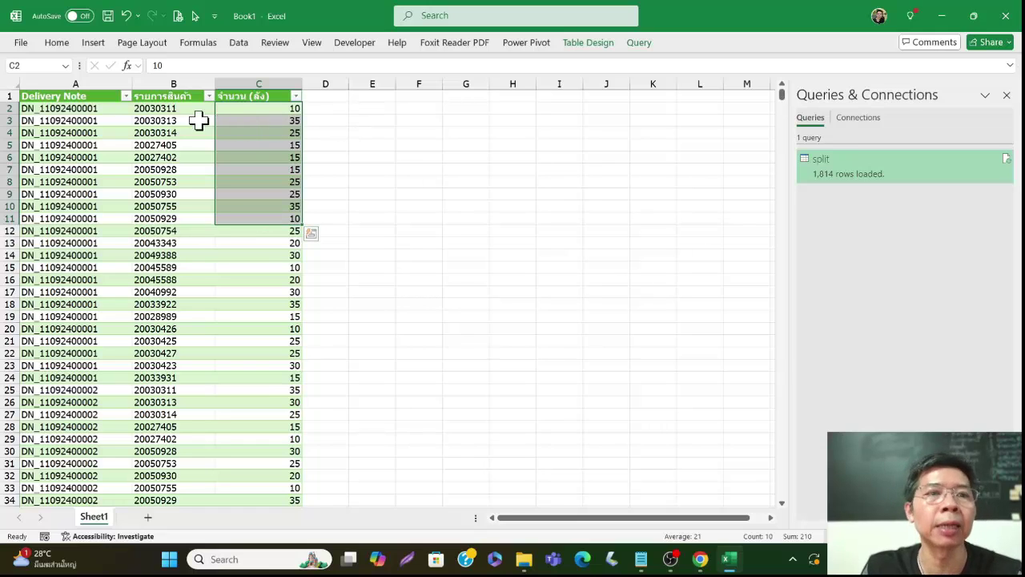
{"action": "left_click_drag", "start_coordinate": [188, 110], "coordinate": [186, 242]}
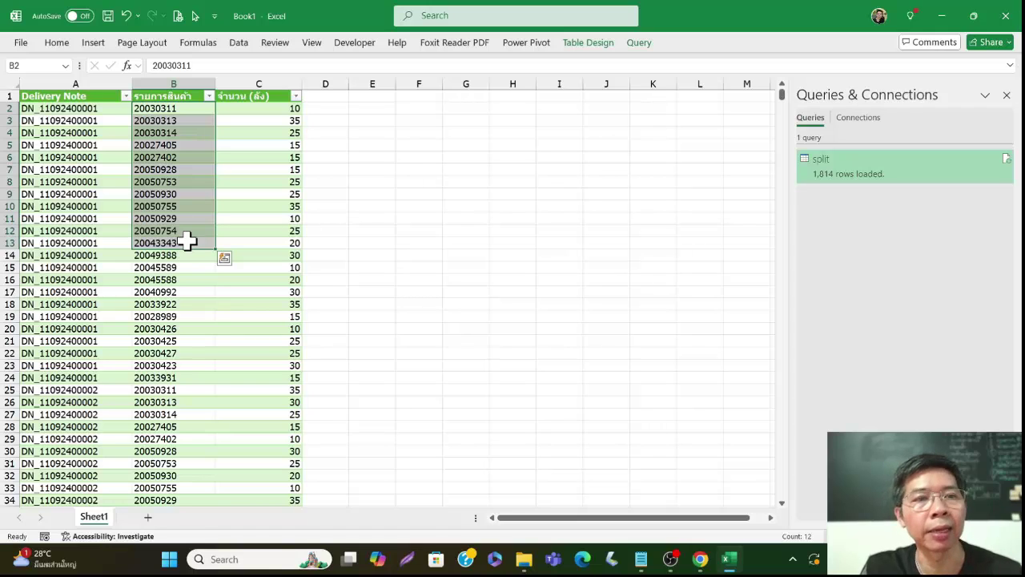
{"action": "left_click", "coordinate": [194, 206]}
{"action": "left_click", "coordinate": [186, 97]}
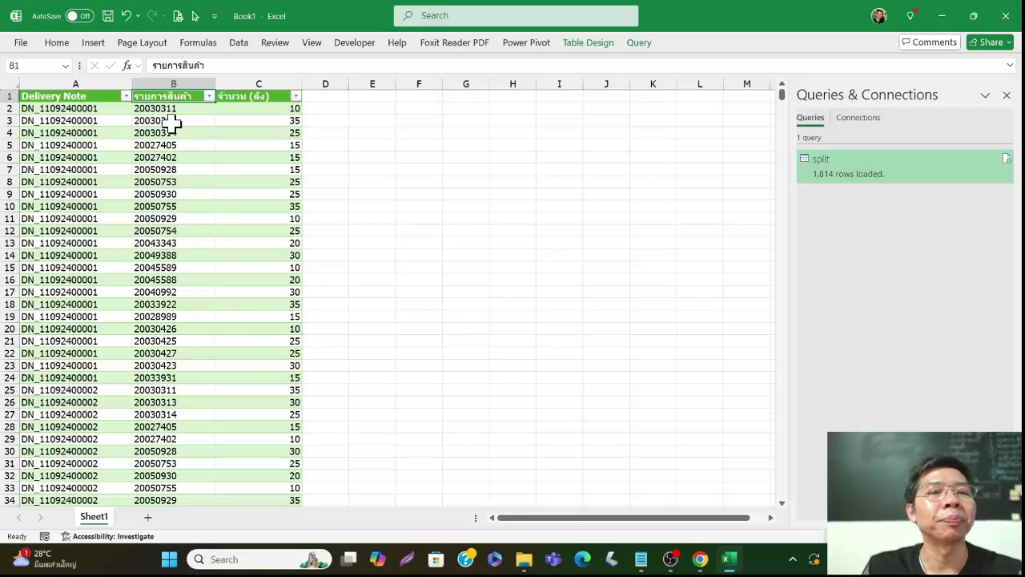
{"action": "left_click", "coordinate": [639, 44]}
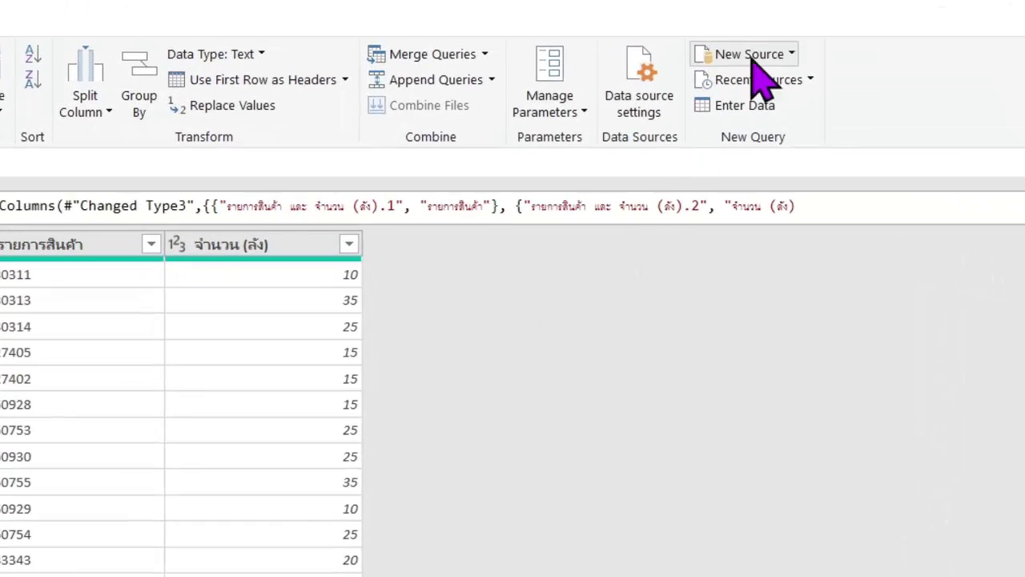
Step: Add ProductList from PQ_Split_advance.xlsx as a new query via New Source > Excel Workbook
{"action": "left_click", "coordinate": [793, 54]}
{"action": "mouse_move", "coordinate": [788, 83]}
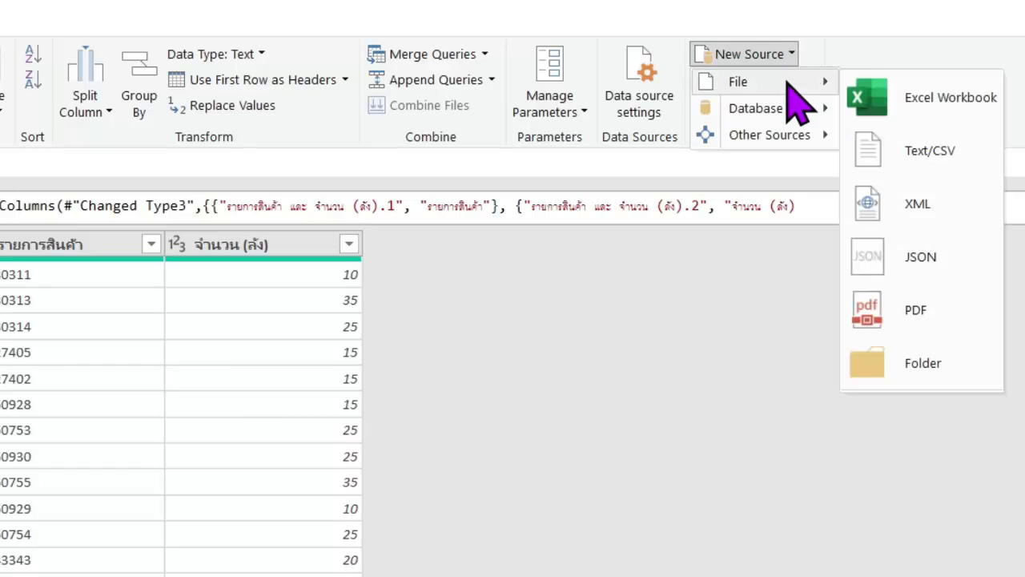
{"action": "left_click", "coordinate": [954, 105]}
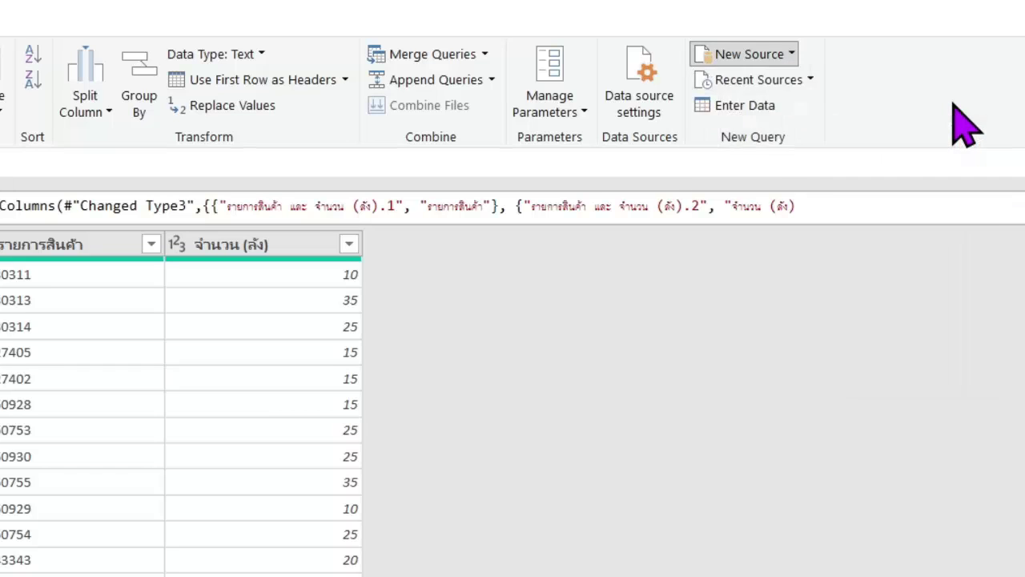
{"action": "left_click", "coordinate": [3, 218]}
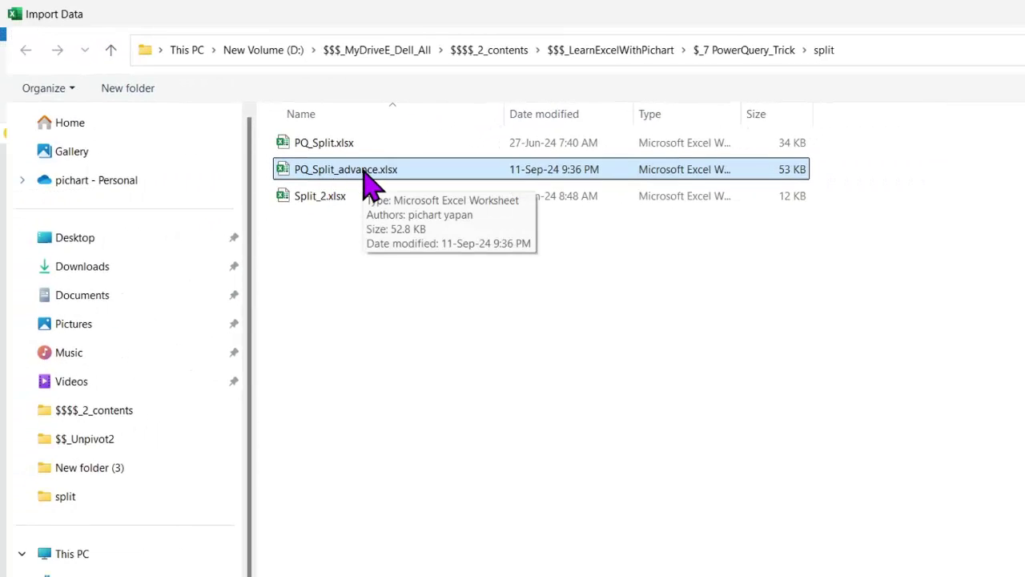
{"action": "double_click", "coordinate": [366, 178]}
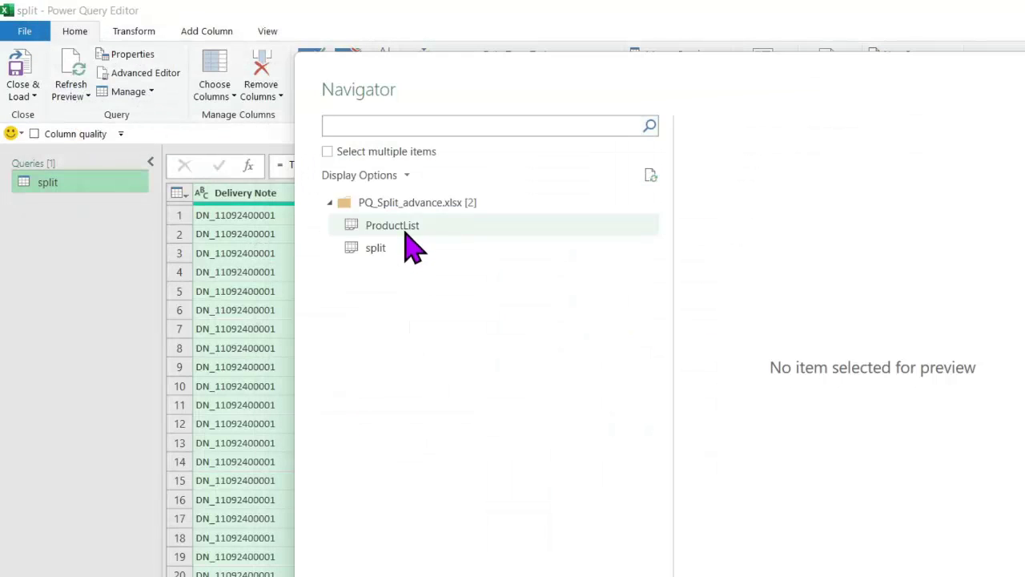
{"action": "left_click", "coordinate": [404, 231]}
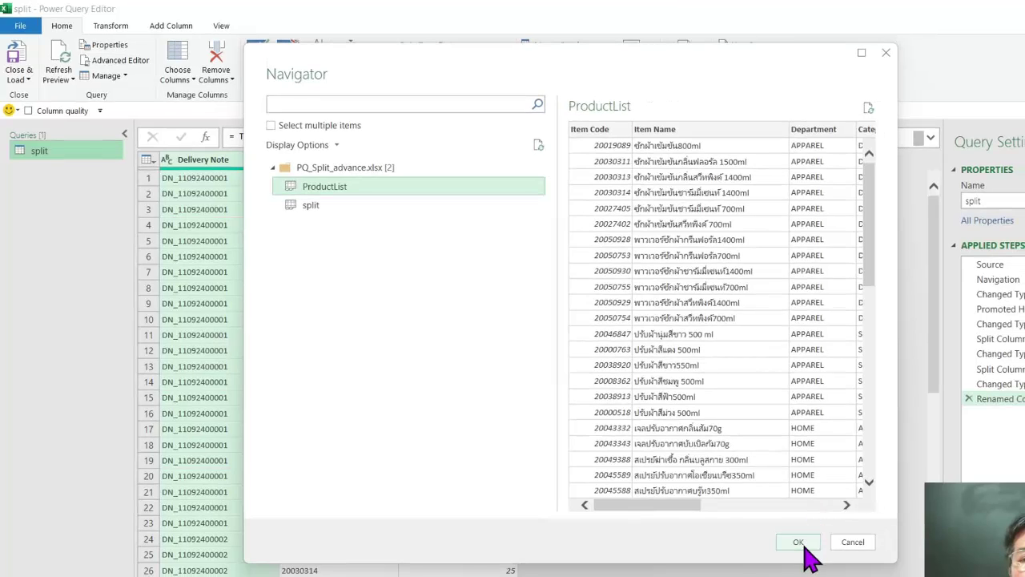
{"action": "left_click", "coordinate": [805, 555]}
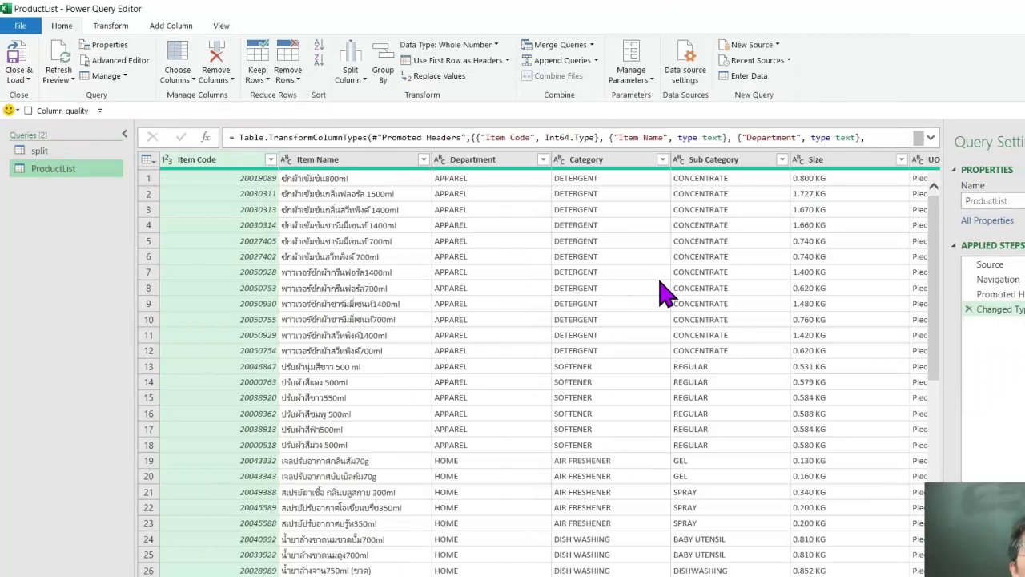
{"action": "scroll", "coordinate": [377, 437], "scroll_direction": "right", "scroll_amount": 5}
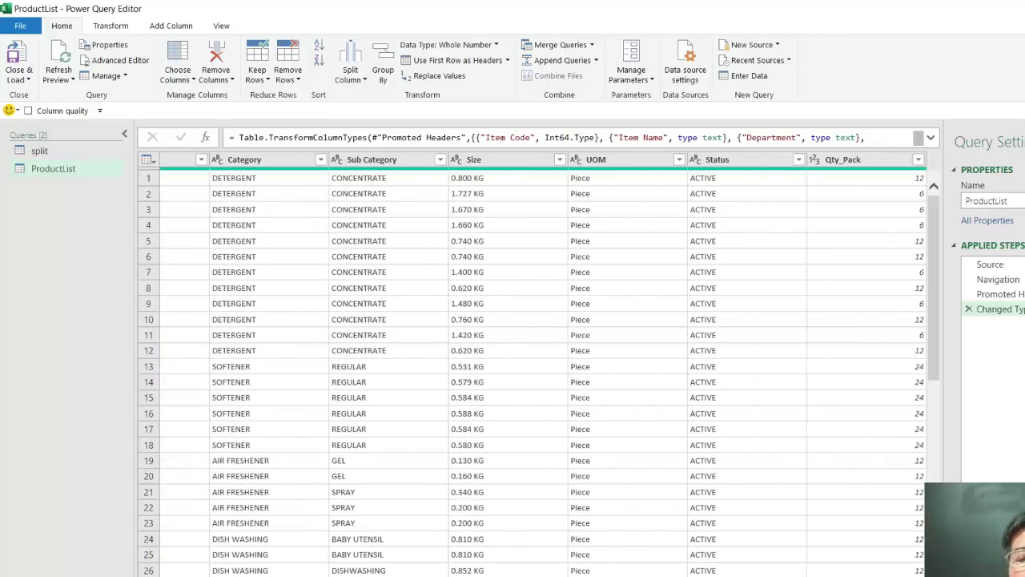
{"action": "scroll", "coordinate": [377, 437], "scroll_direction": "left", "scroll_amount": 5}
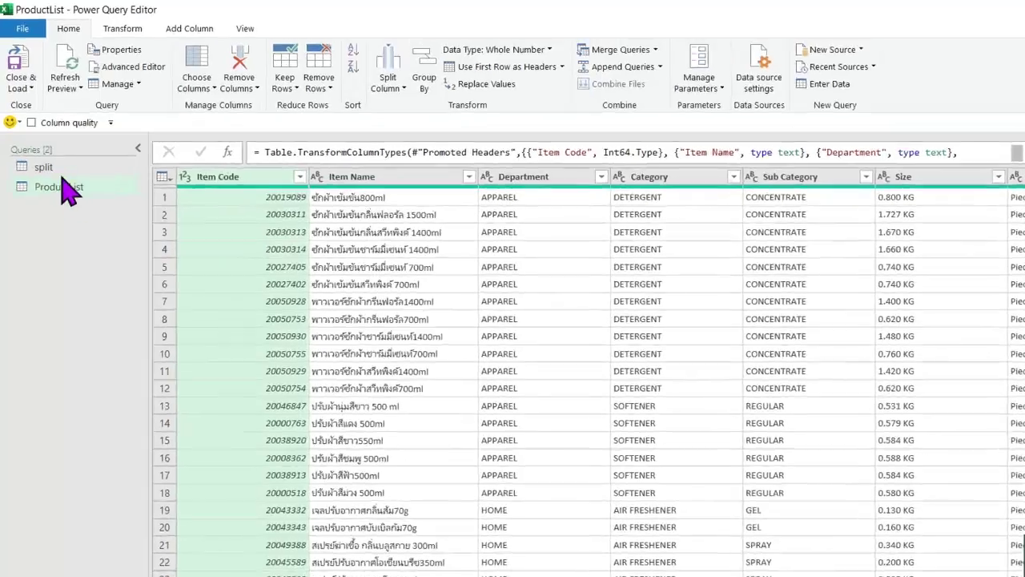
{"action": "left_click", "coordinate": [51, 152]}
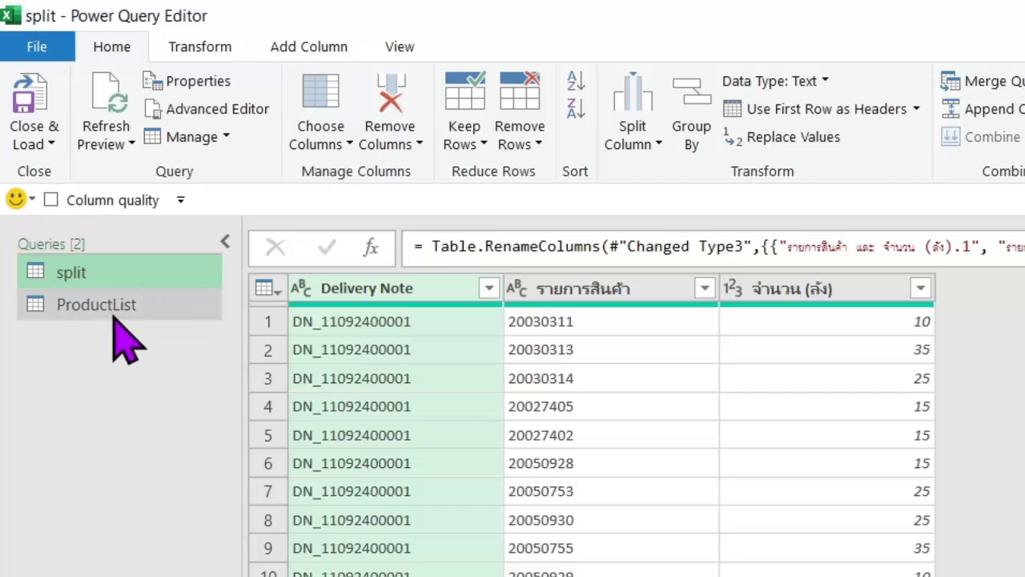
Step: Use the Queries pane's Rename command to change the split query's name to DeliveryNote
{"action": "left_click", "coordinate": [112, 308]}
{"action": "left_click", "coordinate": [109, 275]}
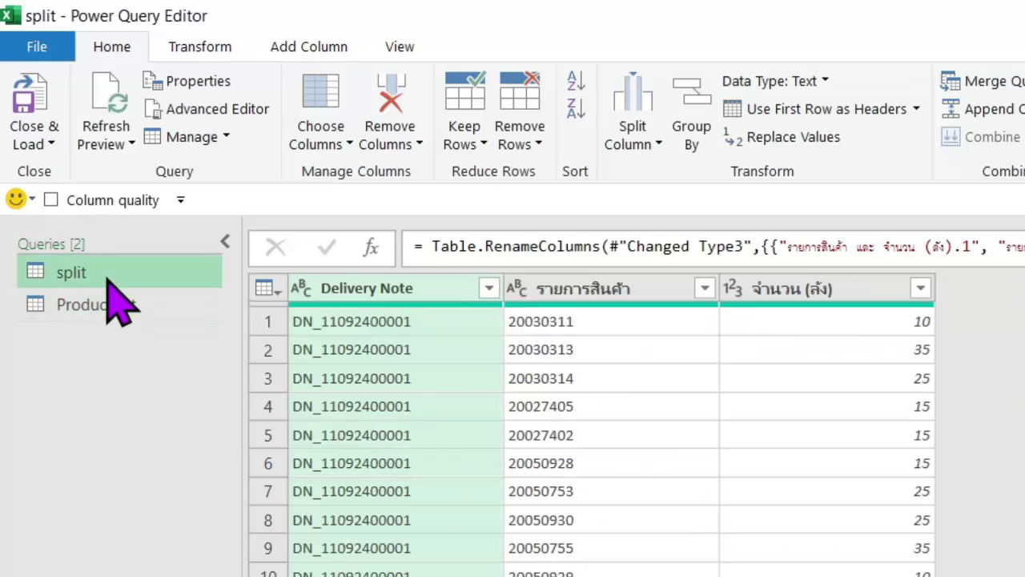
{"action": "right_click", "coordinate": [107, 277]}
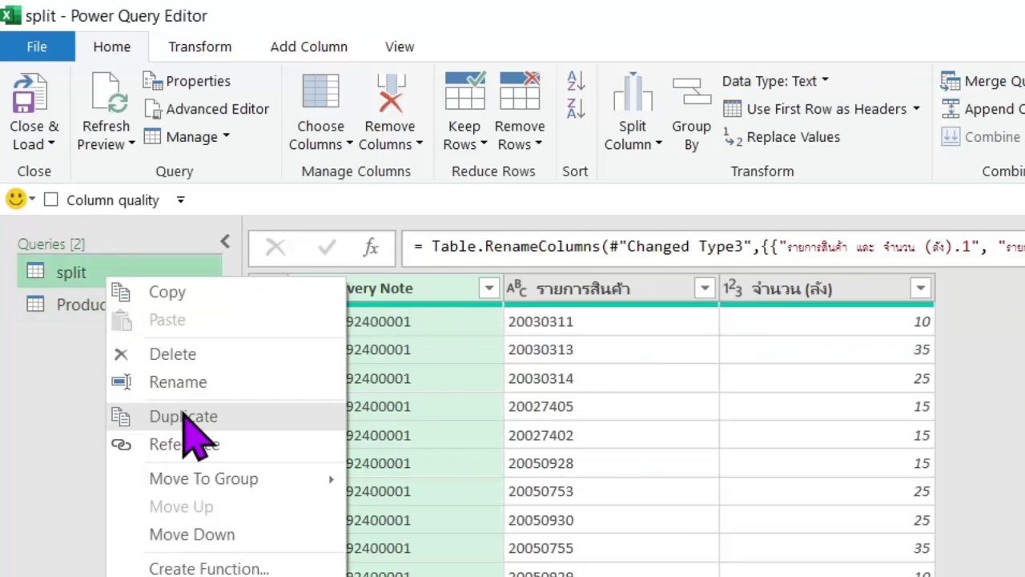
{"action": "left_click", "coordinate": [178, 382]}
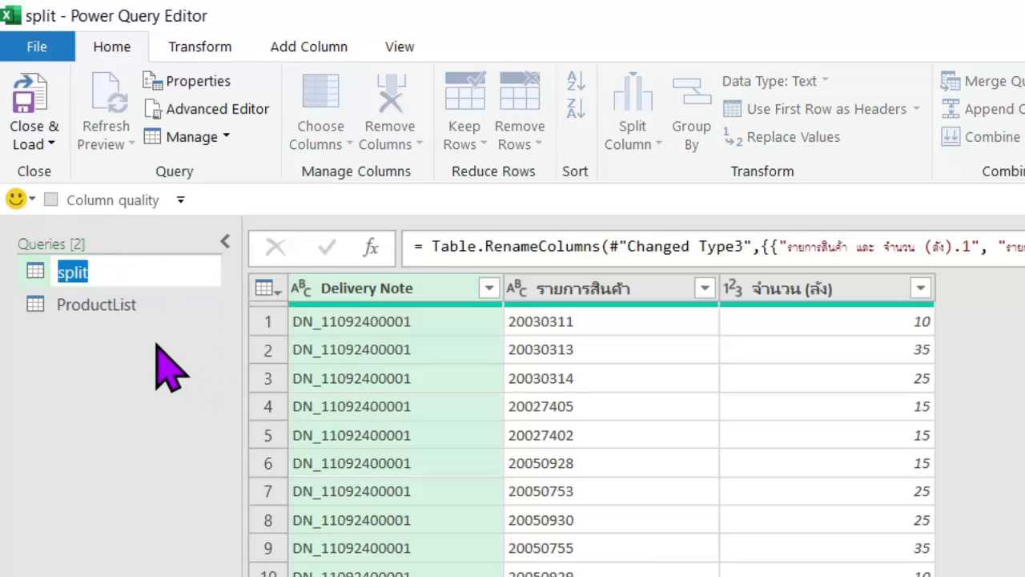
{"action": "key", "text": "BackSpace"}
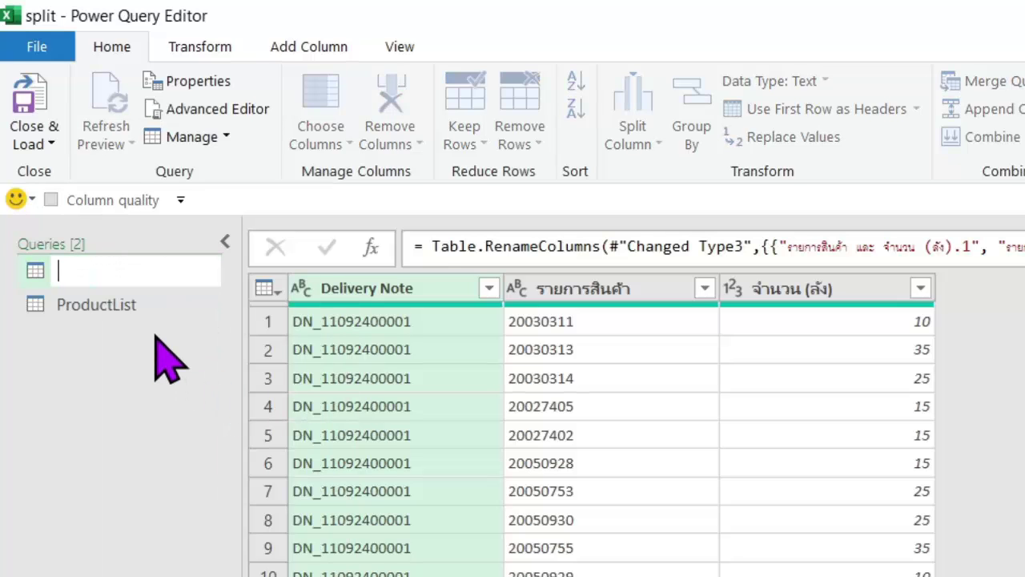
{"action": "type", "text": "DeliveryNote"}
{"action": "left_click", "coordinate": [96, 305]}
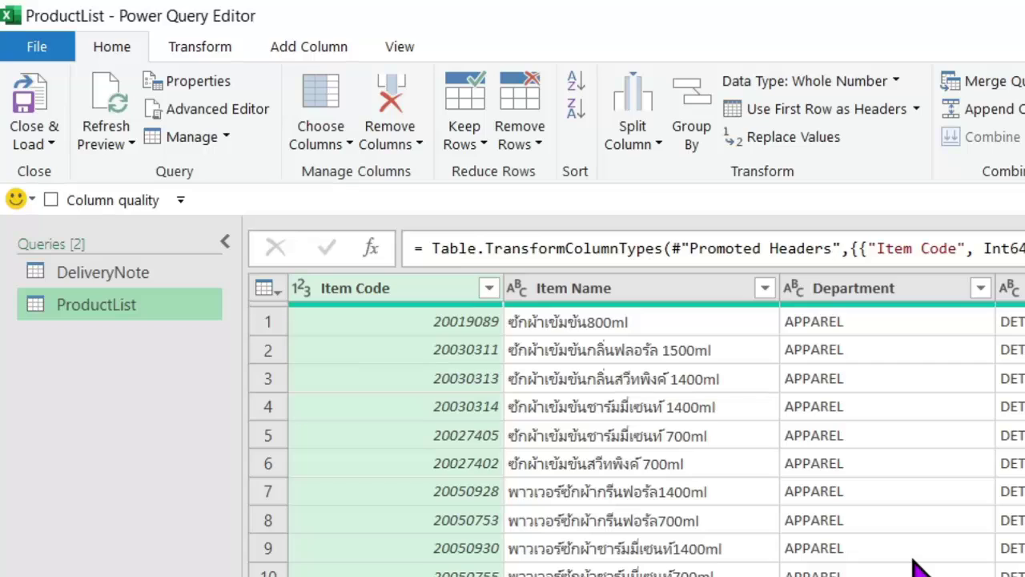
Step: Set ProductList's Item Code type to Text (Replace current) and switch back to DeliveryNote
{"action": "left_click", "coordinate": [371, 290]}
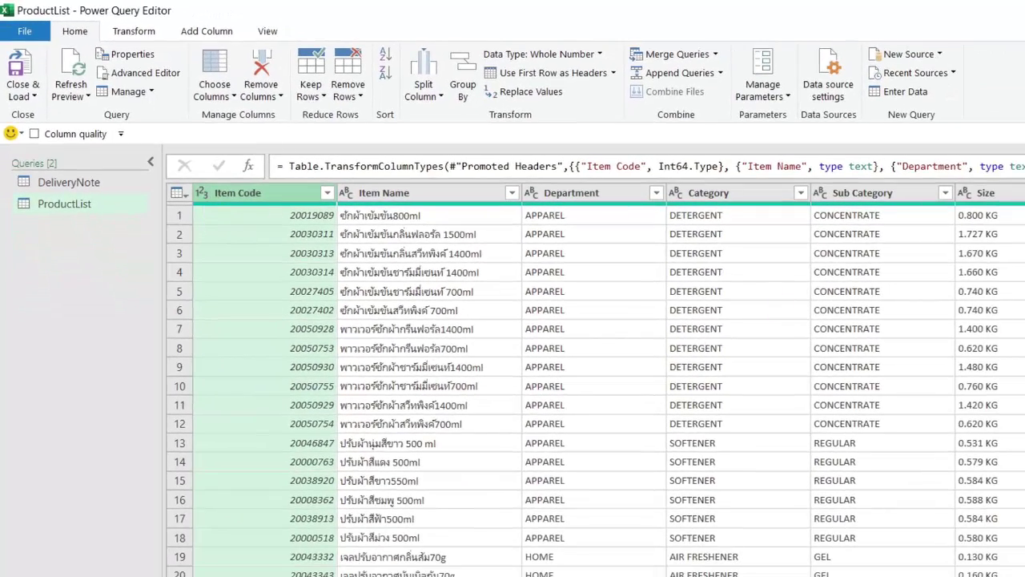
{"action": "left_click", "coordinate": [201, 193]}
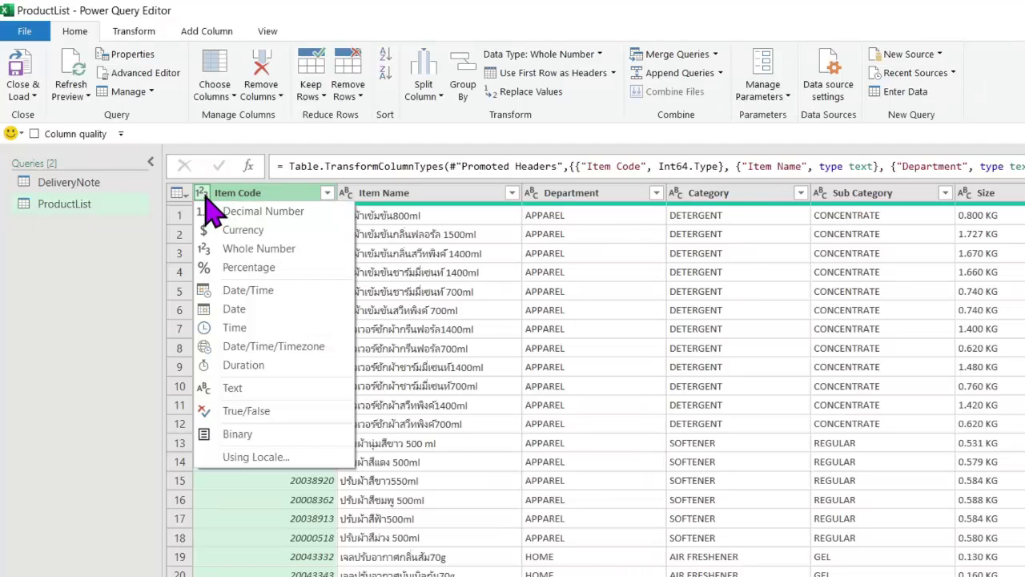
{"action": "left_click", "coordinate": [229, 388]}
{"action": "left_click", "coordinate": [737, 422]}
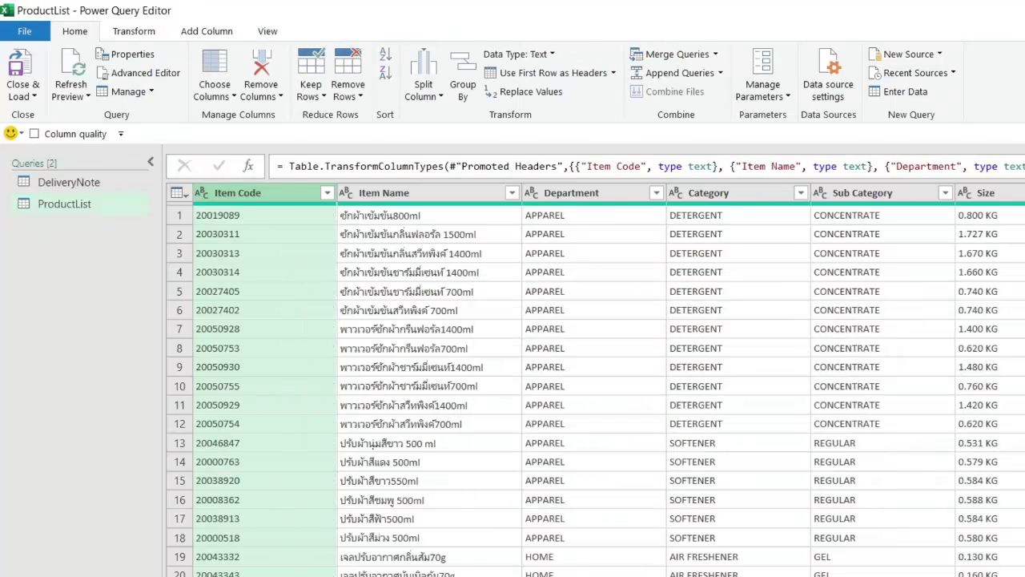
{"action": "scroll", "coordinate": [593, 384], "scroll_direction": "right", "scroll_amount": 5}
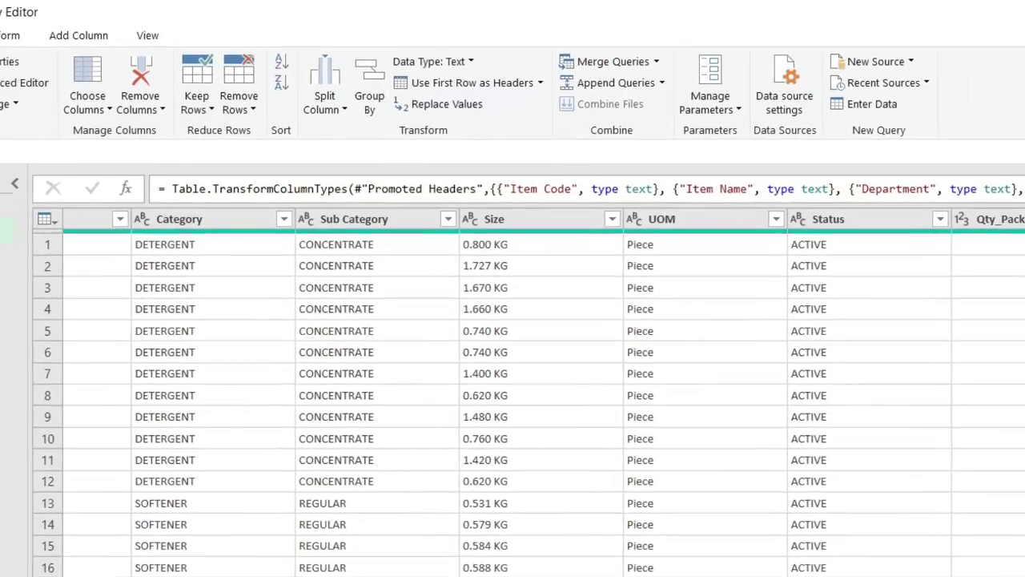
{"action": "left_click", "coordinate": [69, 181]}
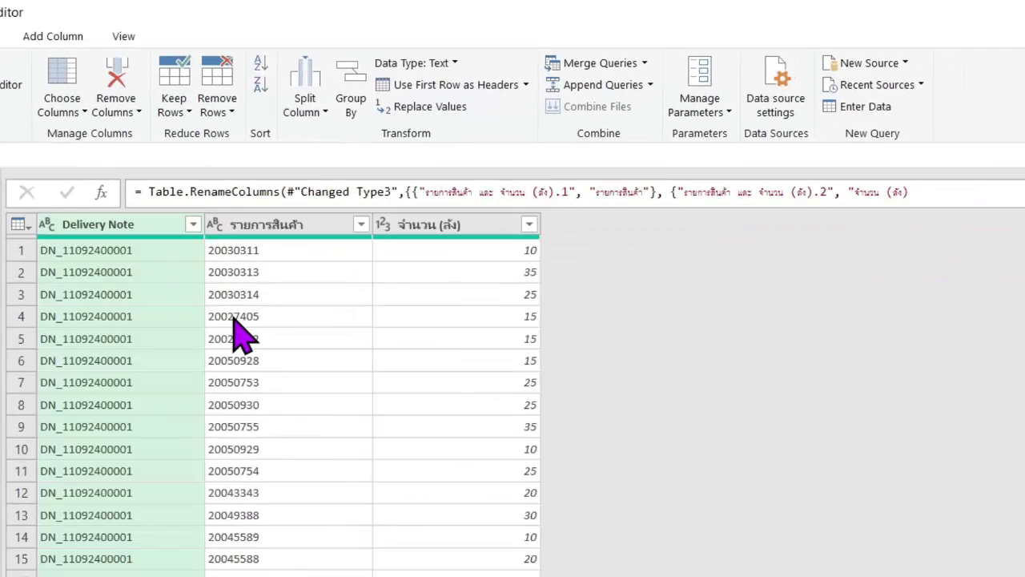
Step: Left-outer merge DeliveryNote's รายการสินค้า column with ProductList's Item Code column
{"action": "left_click", "coordinate": [627, 63]}
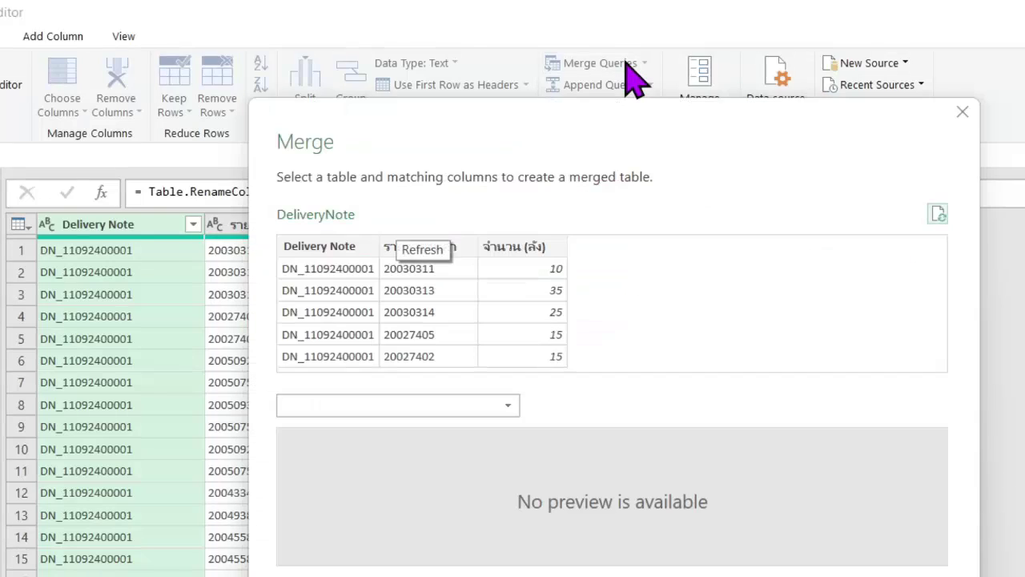
{"action": "left_click", "coordinate": [509, 407]}
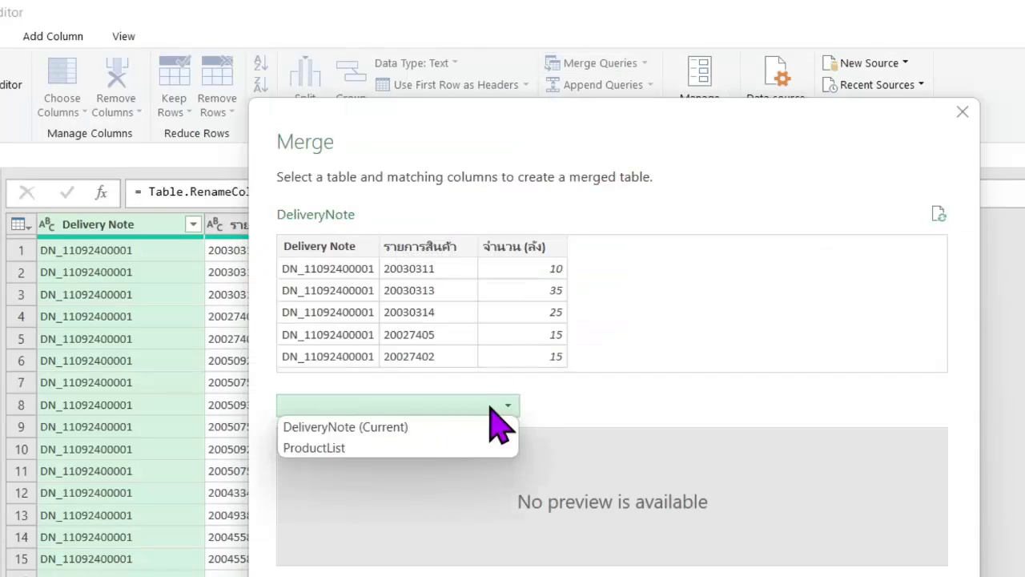
{"action": "left_click", "coordinate": [339, 450]}
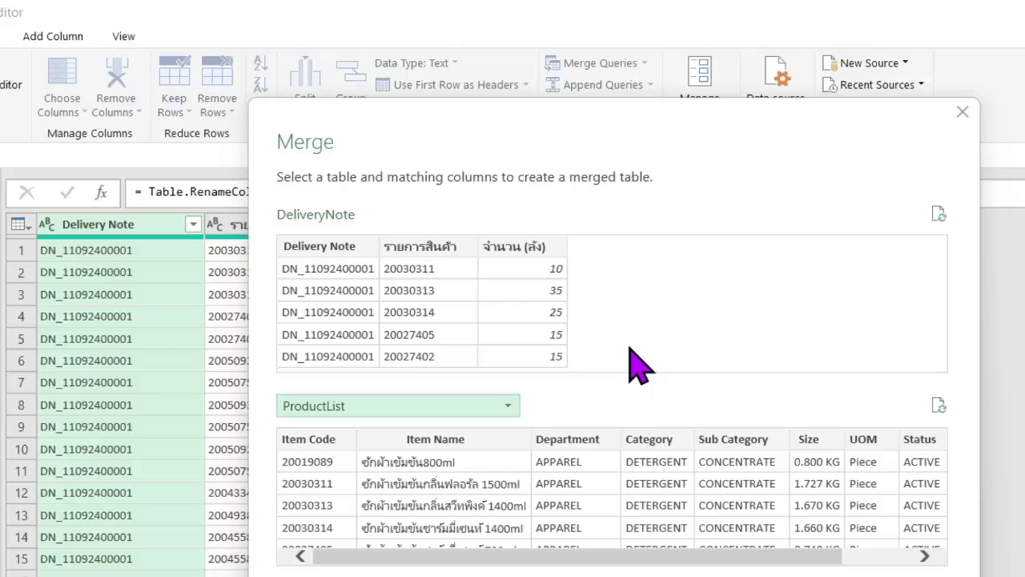
{"action": "left_click", "coordinate": [433, 248]}
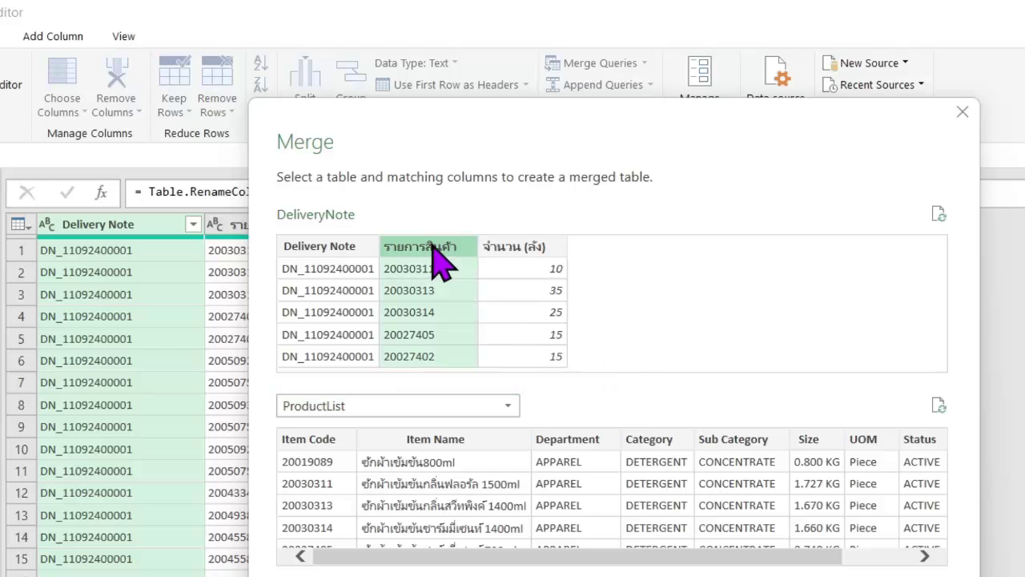
{"action": "left_click", "coordinate": [315, 439]}
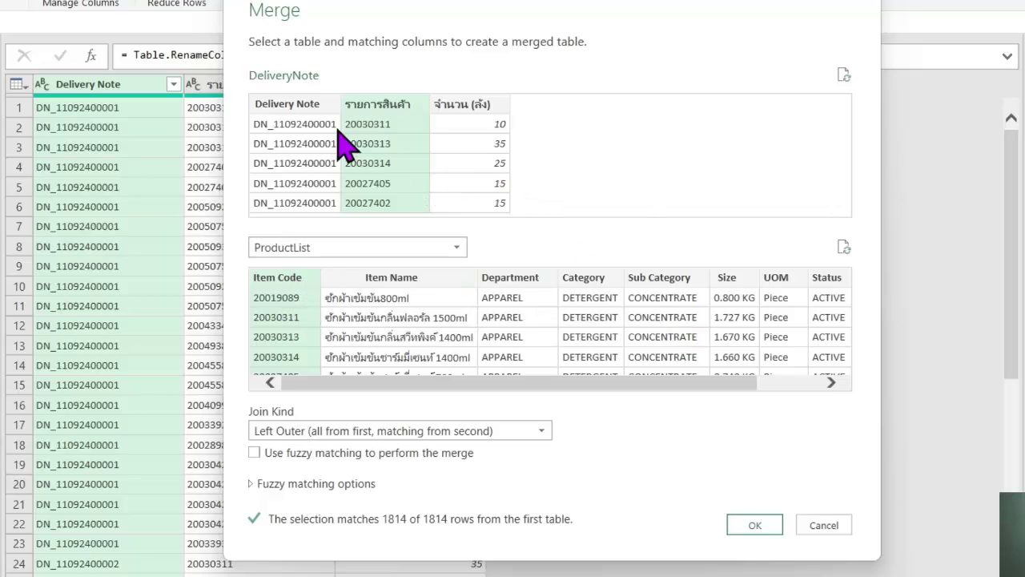
{"action": "left_click", "coordinate": [753, 527]}
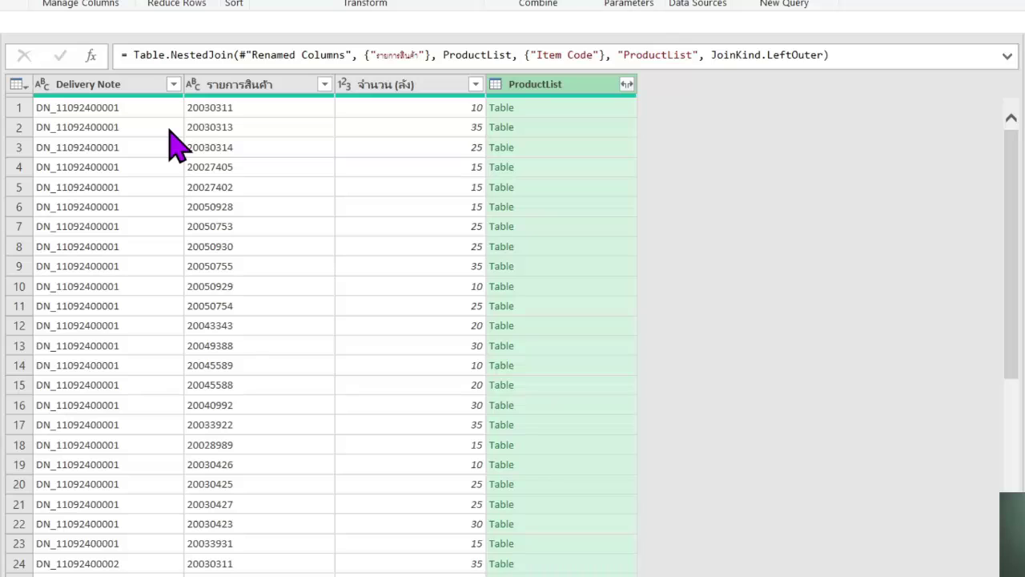
Step: Expand ProductList into Item Name, Department, Category, Size and Qty_Pack with no column-name prefix
{"action": "left_click", "coordinate": [627, 85]}
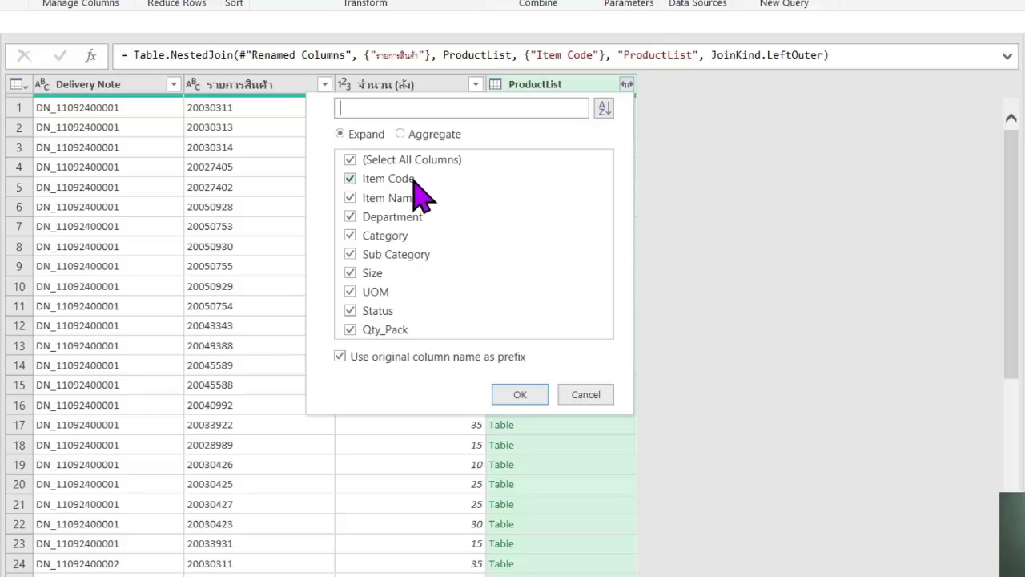
{"action": "left_click", "coordinate": [481, 199]}
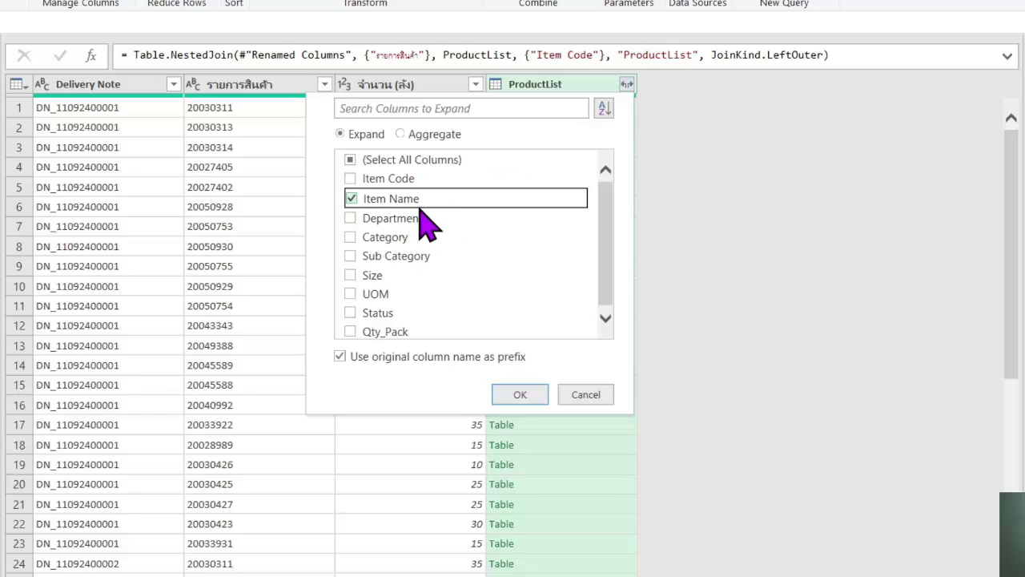
{"action": "left_click", "coordinate": [349, 221]}
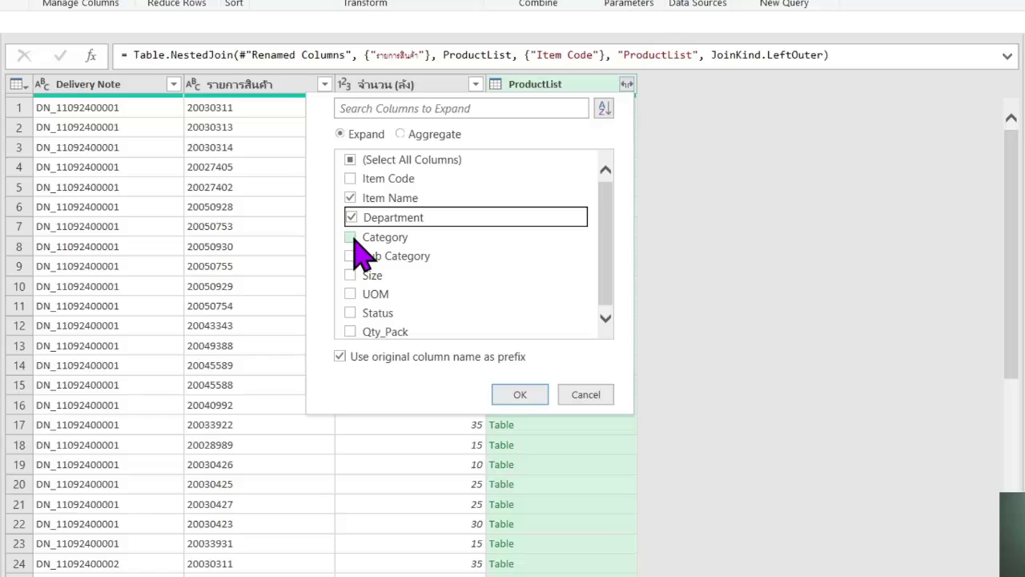
{"action": "left_click", "coordinate": [352, 237]}
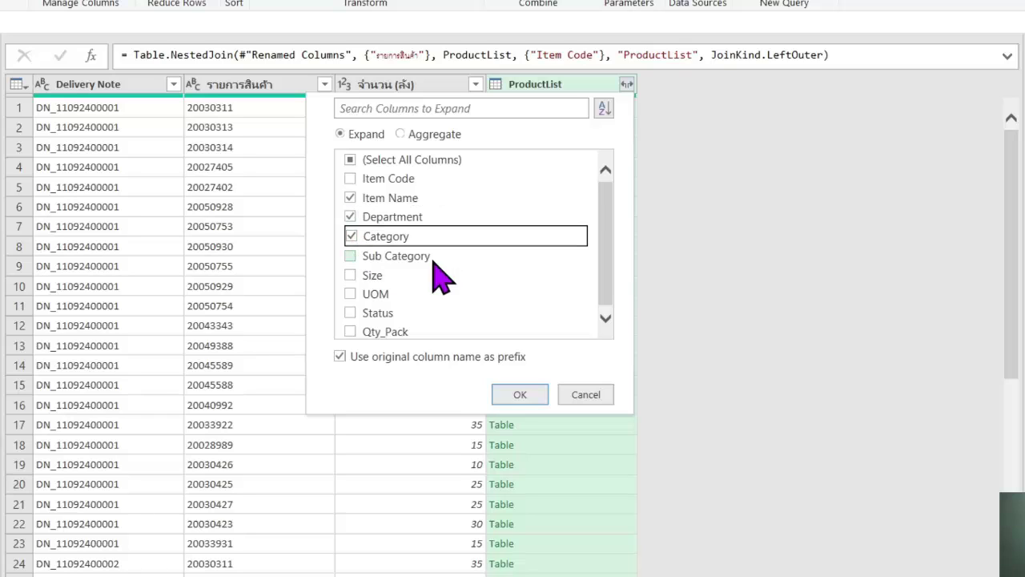
{"action": "left_click", "coordinate": [352, 274]}
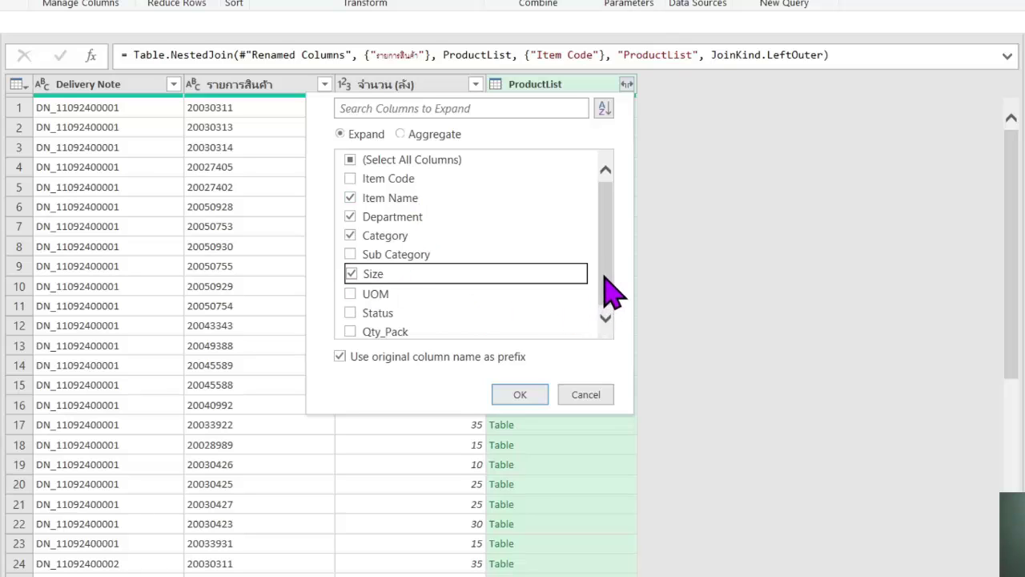
{"action": "left_click", "coordinate": [483, 328]}
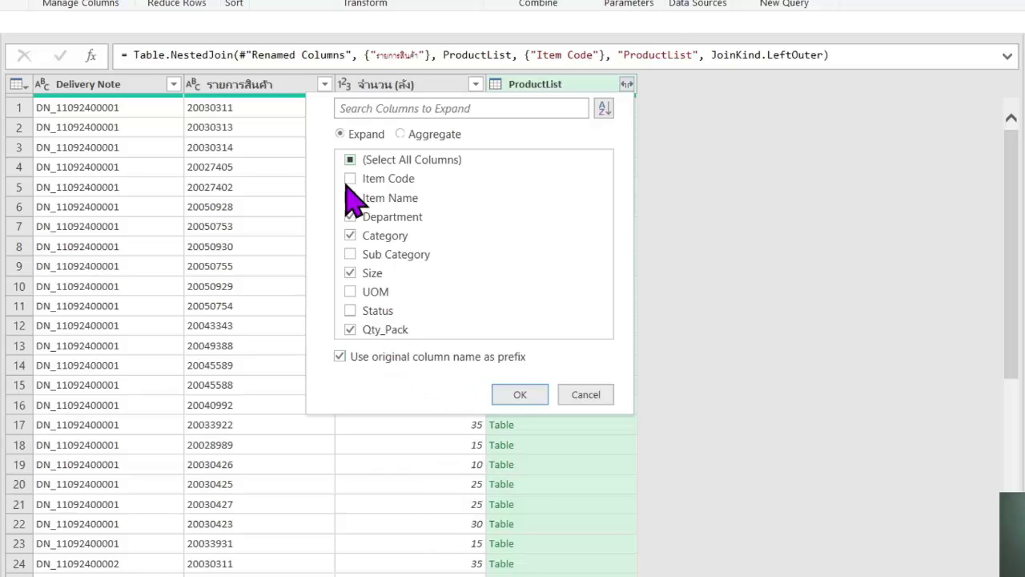
{"action": "left_click", "coordinate": [341, 357]}
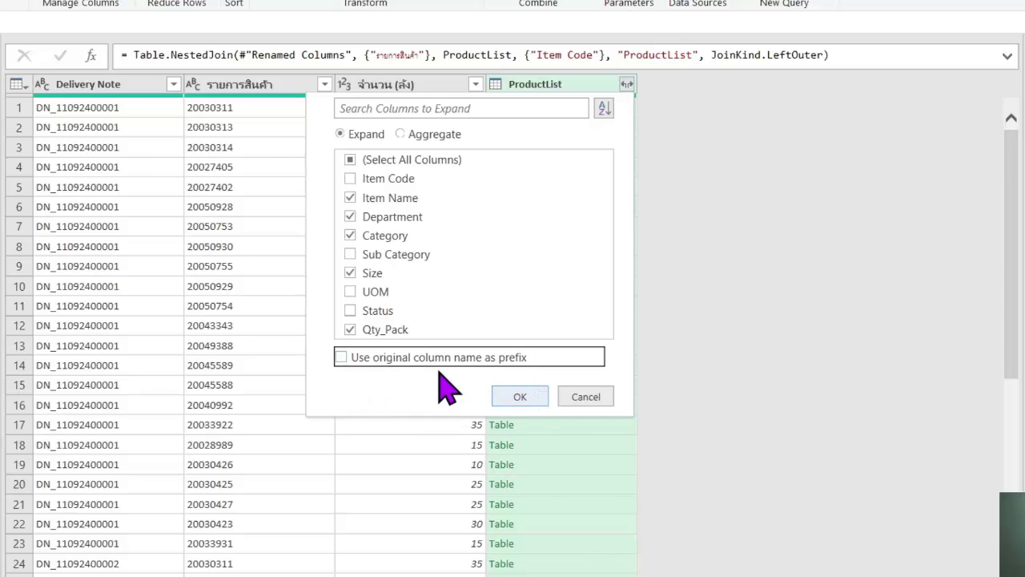
{"action": "left_click", "coordinate": [520, 396]}
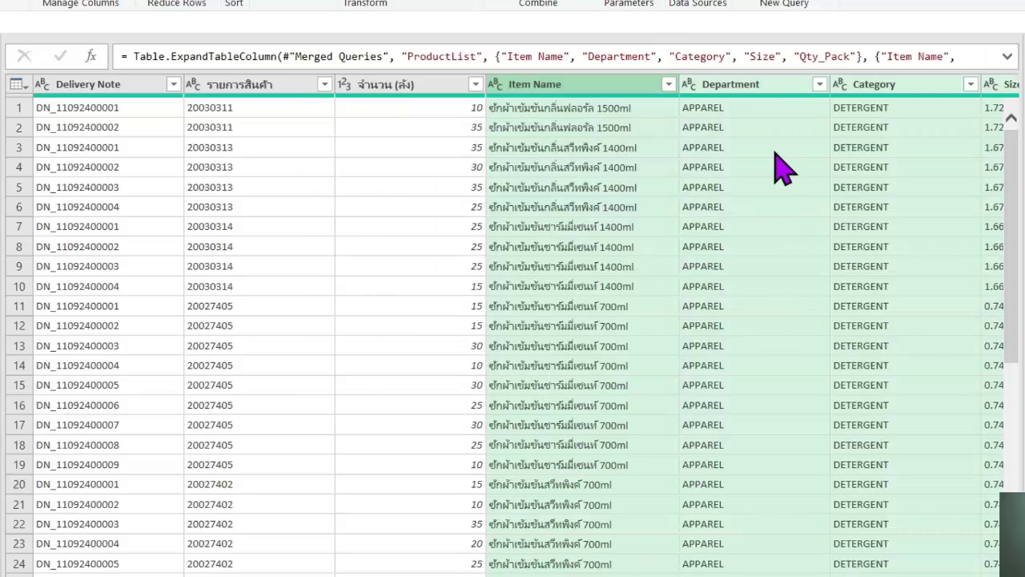
Step: Move the new product columns so they sit before จำนวน (ลัง)
{"action": "scroll", "coordinate": [526, 325], "scroll_direction": "right", "scroll_amount": 5}
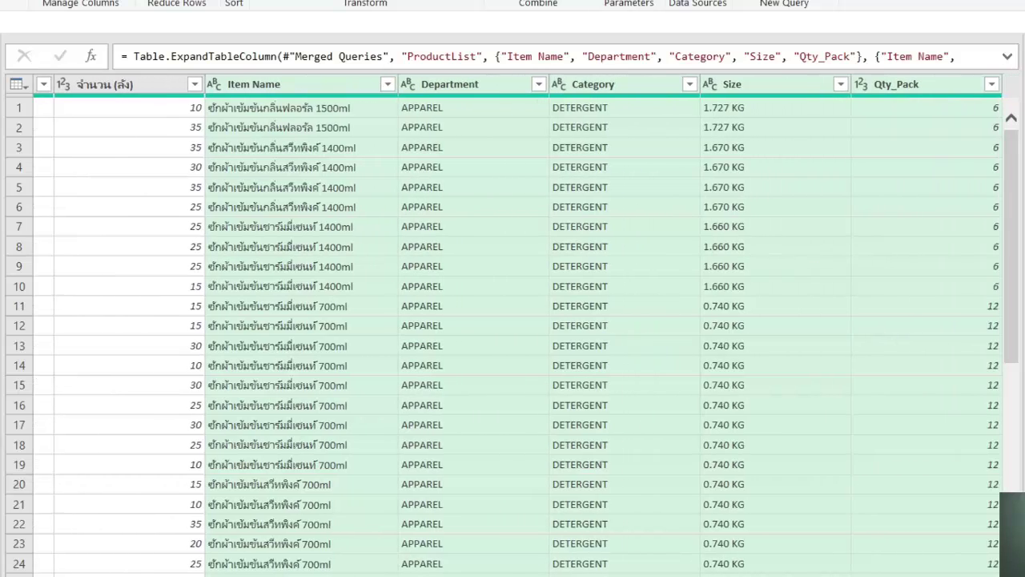
{"action": "scroll", "coordinate": [492, 183], "scroll_direction": "left", "scroll_amount": 5}
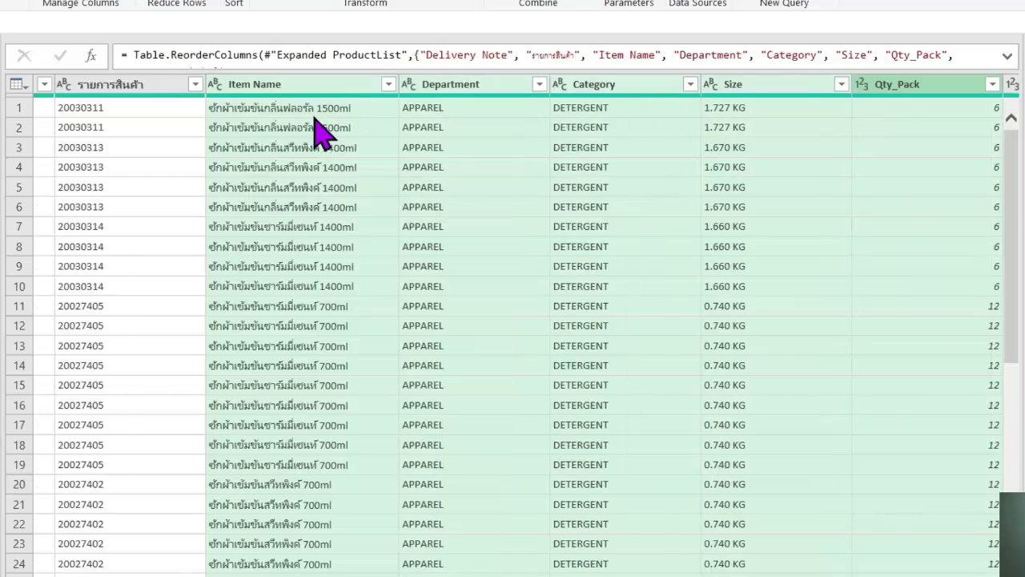
{"action": "left_click_drag", "start_coordinate": [572, 86], "coordinate": [315, 121]}
{"action": "scroll", "coordinate": [131, 115], "scroll_direction": "left", "scroll_amount": 3}
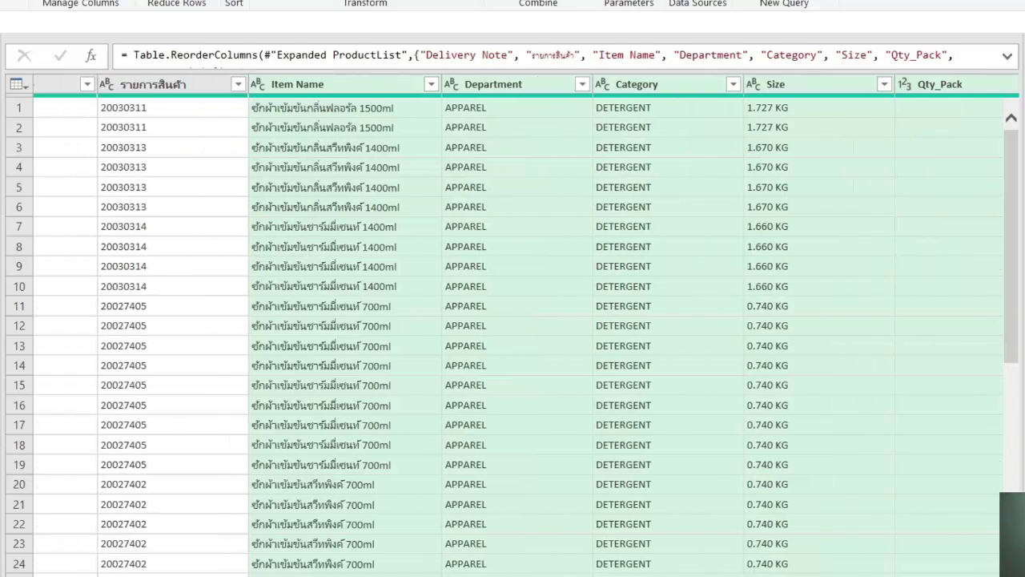
{"action": "scroll", "coordinate": [110, 133], "scroll_direction": "right", "scroll_amount": 3}
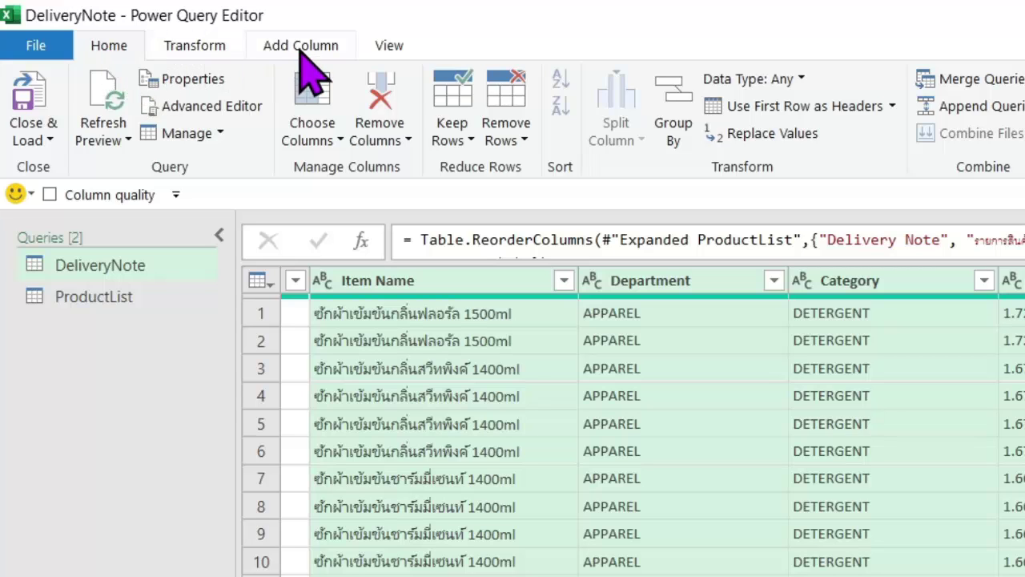
Step: Start a new custom column named Qty(Unit)
{"action": "left_click", "coordinate": [293, 48]}
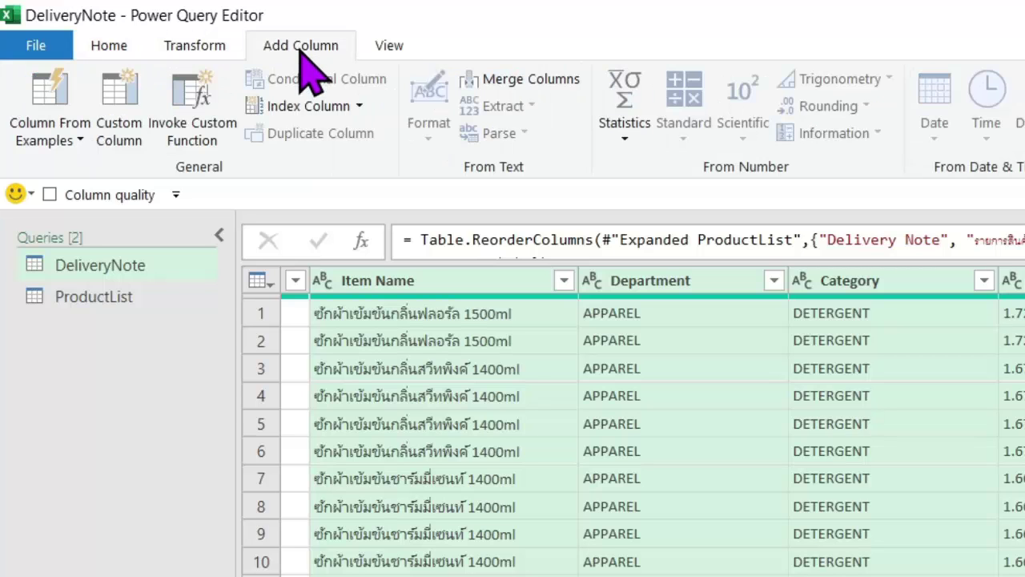
{"action": "left_click", "coordinate": [120, 128]}
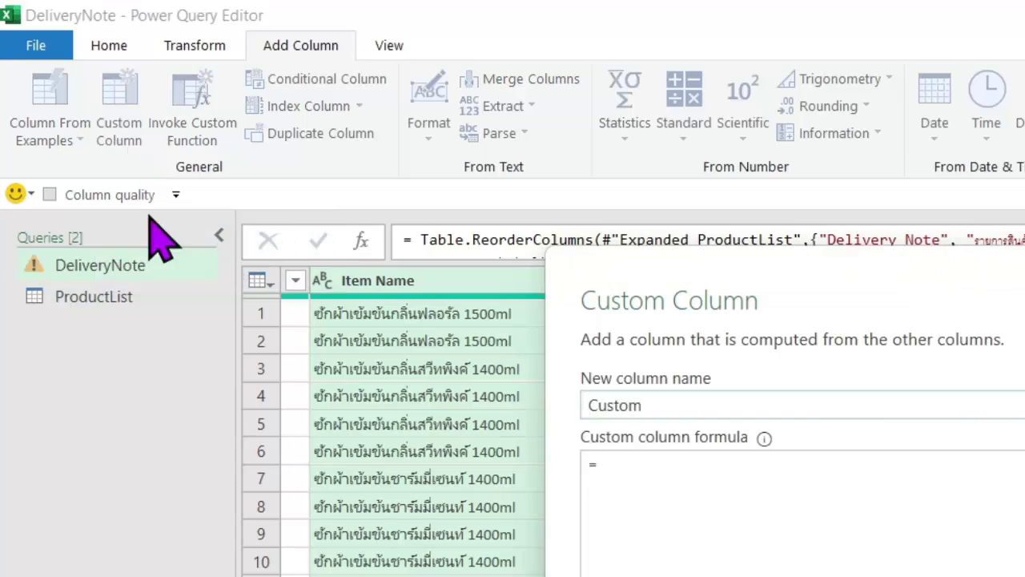
{"action": "left_click", "coordinate": [663, 401]}
{"action": "double_click", "coordinate": [663, 401]}
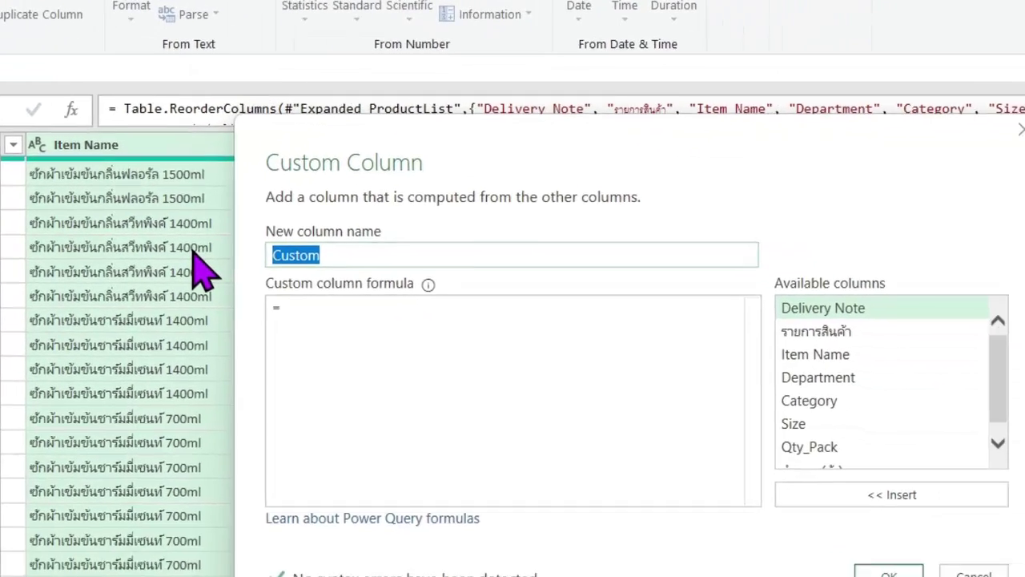
{"action": "type", "text": "Qty(Unit"}
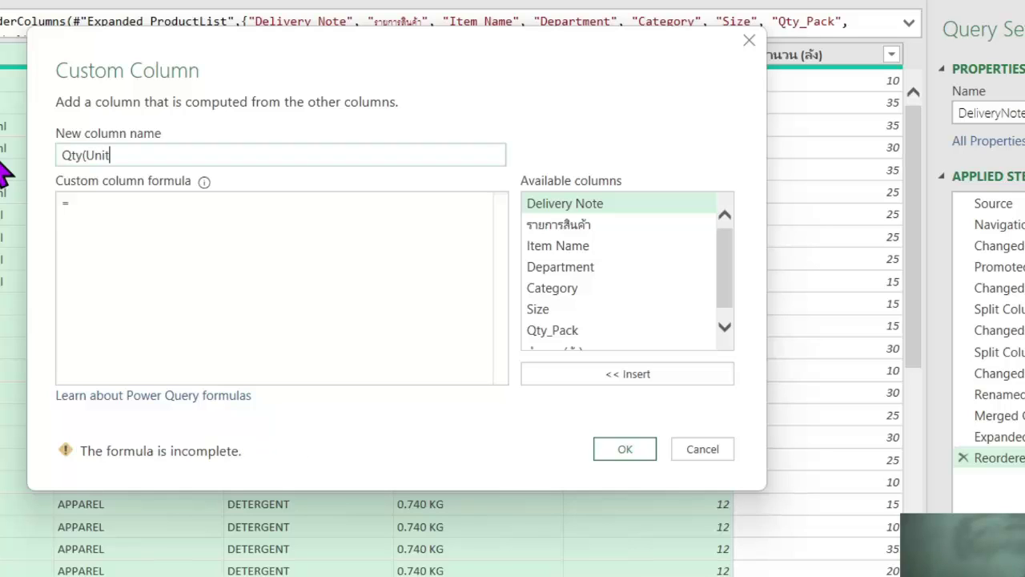
{"action": "type", "text": ")"}
Step: Give Qty(Unit) the formula [Qty_Pack]*[จำนวน (ลัง)] and confirm it
{"action": "left_click", "coordinate": [112, 202]}
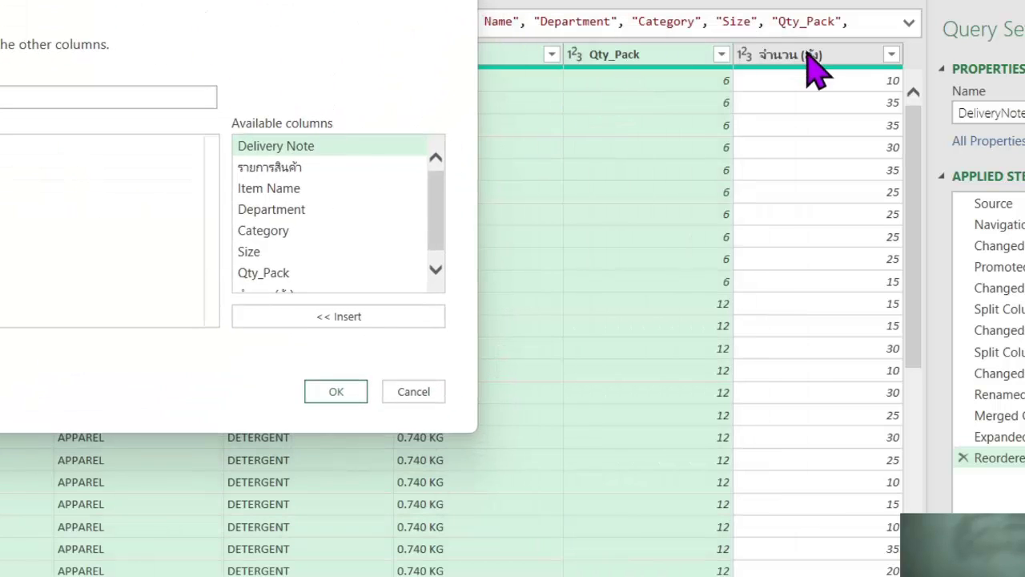
{"action": "left_click", "coordinate": [291, 272]}
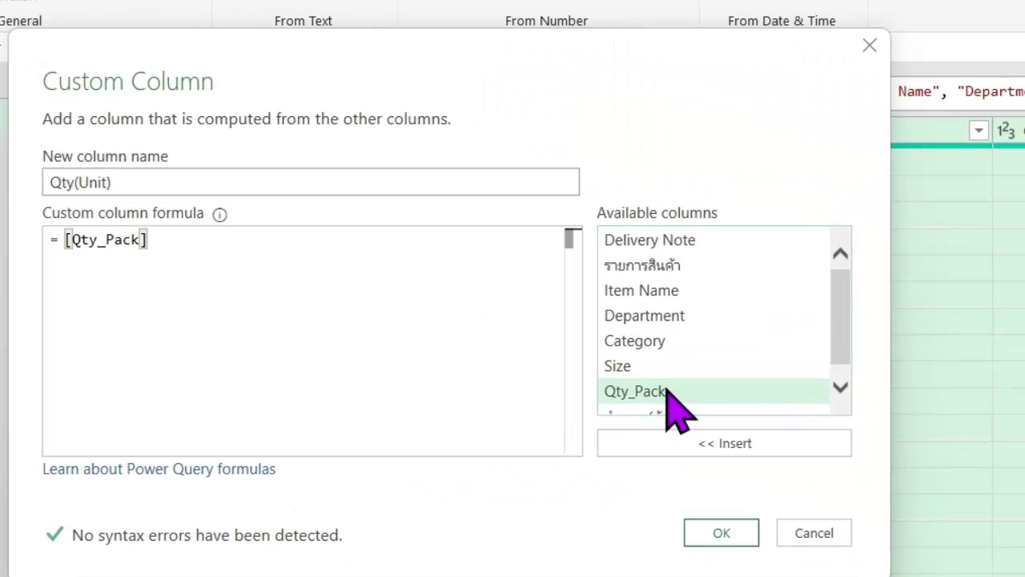
{"action": "type", "text": "*"}
{"action": "scroll", "coordinate": [849, 332], "scroll_direction": "down", "scroll_amount": 1}
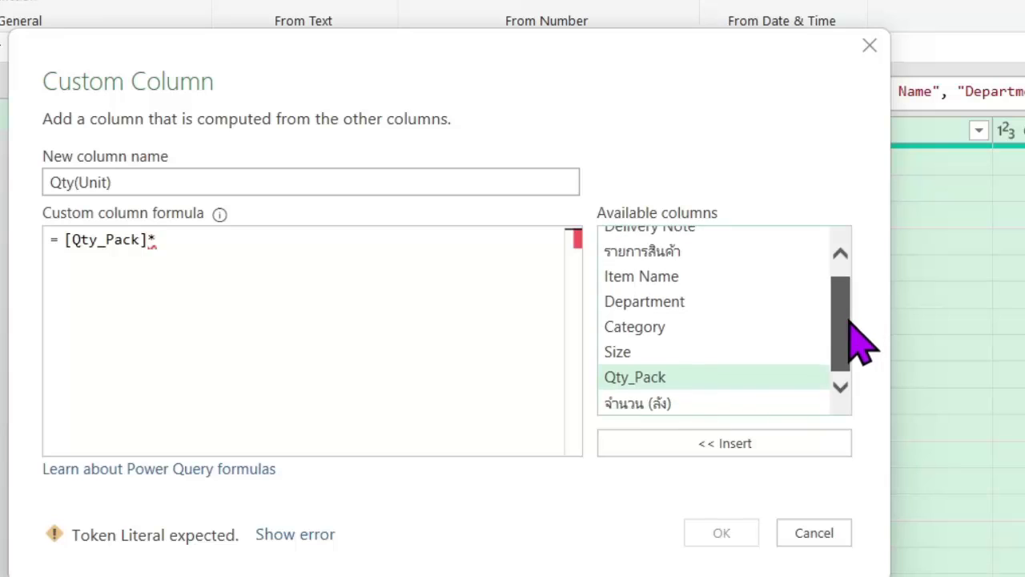
{"action": "double_click", "coordinate": [657, 405]}
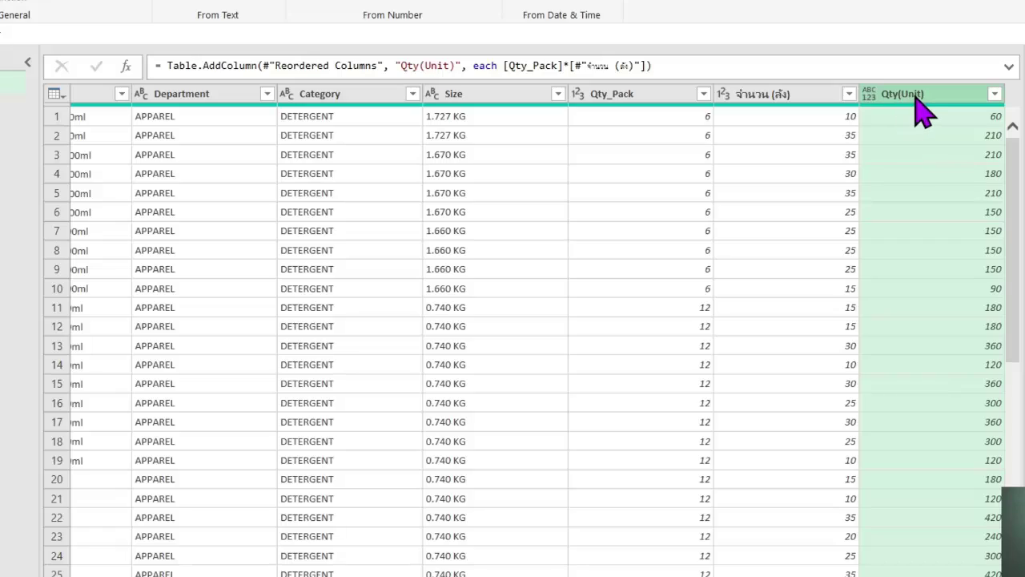
{"action": "scroll", "coordinate": [917, 488], "scroll_direction": "down", "scroll_amount": 5}
{"action": "scroll", "coordinate": [914, 489], "scroll_direction": "down", "scroll_amount": 3}
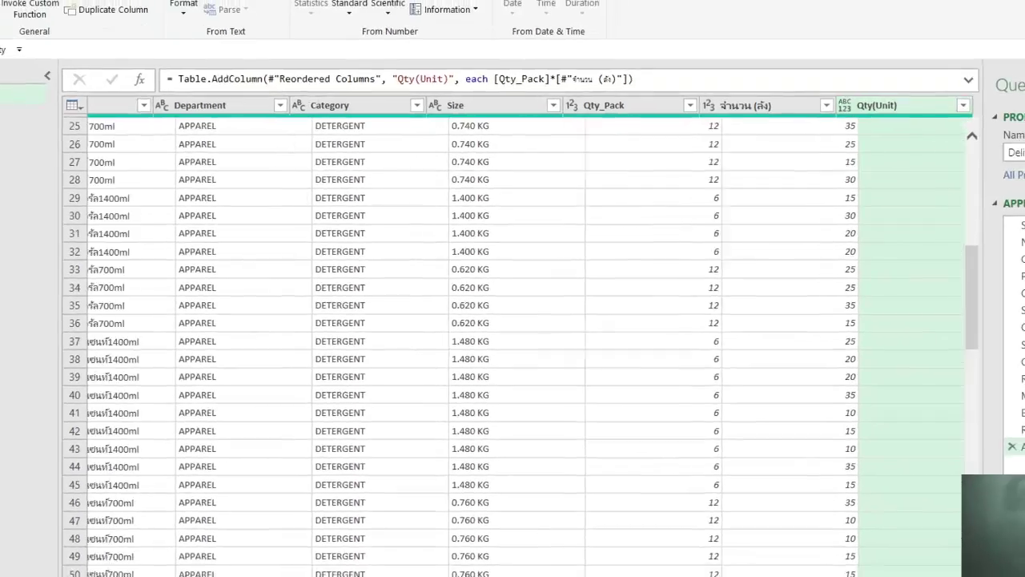
{"action": "scroll", "coordinate": [300, 372], "scroll_direction": "left", "scroll_amount": 5}
{"action": "scroll", "coordinate": [300, 373], "scroll_direction": "up", "scroll_amount": 8}
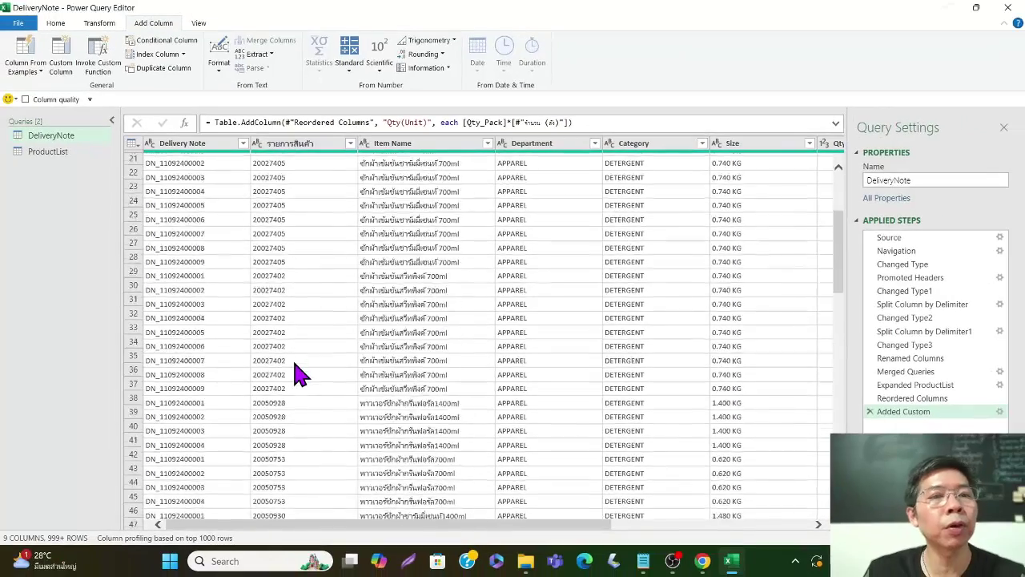
Step: Close Power Query and load the DeliveryNote query into an Excel sheet
{"action": "left_click", "coordinate": [56, 24]}
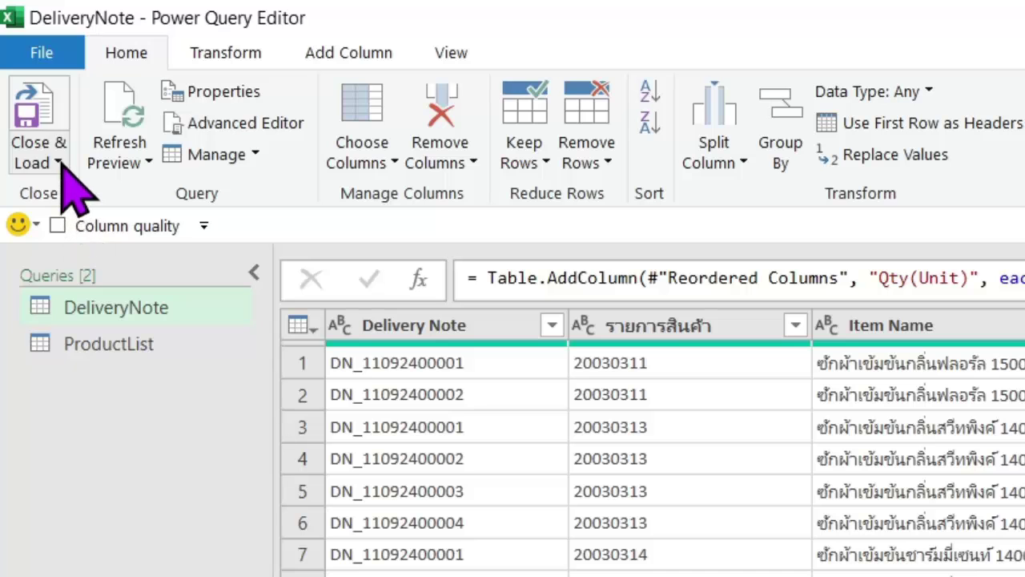
{"action": "left_click", "coordinate": [57, 163]}
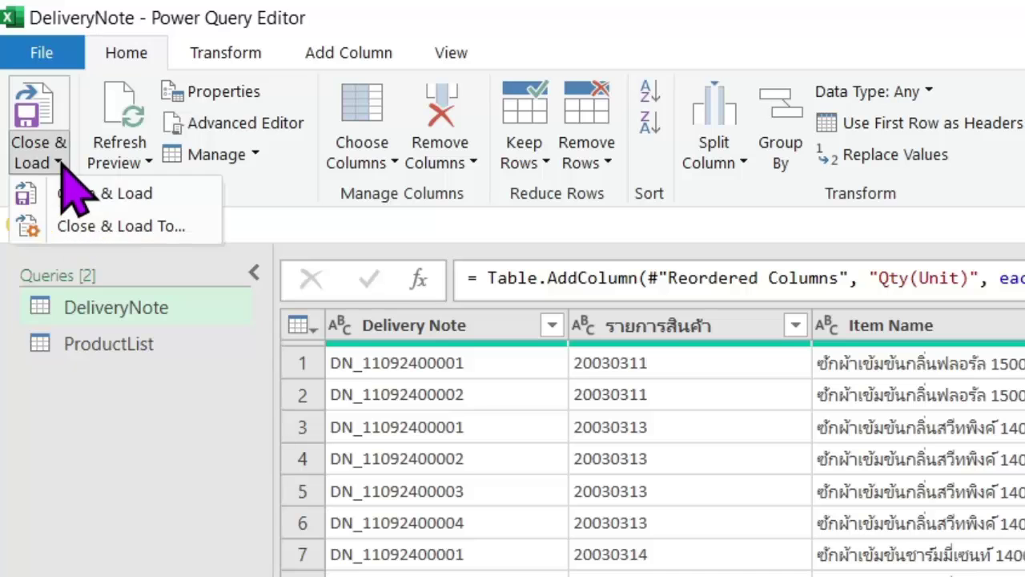
{"action": "left_click", "coordinate": [133, 226]}
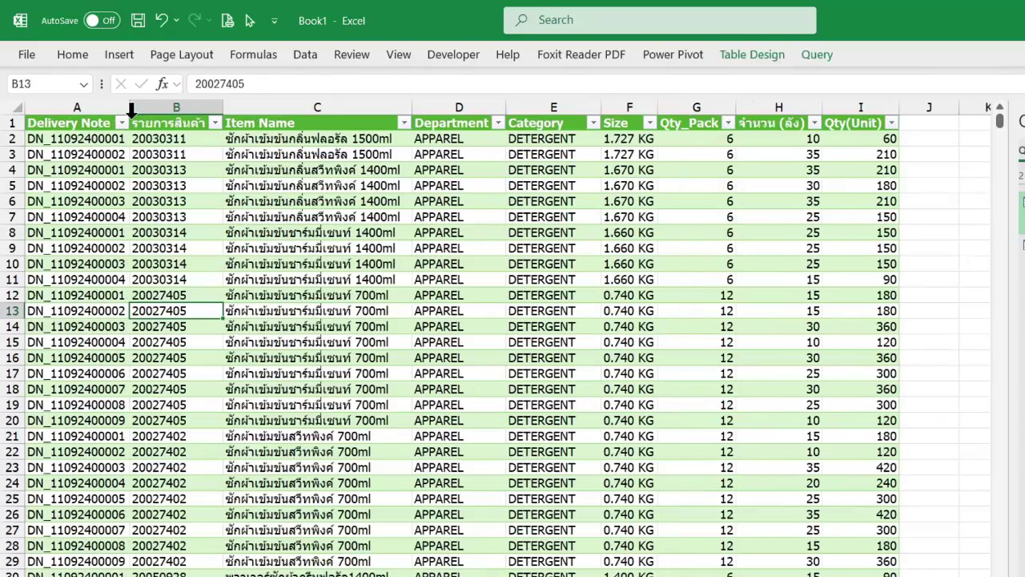
Step: Widen columns C, F, G, H and I so item names, sizes and headers fit
{"action": "left_click", "coordinate": [149, 116]}
{"action": "left_click", "coordinate": [197, 154]}
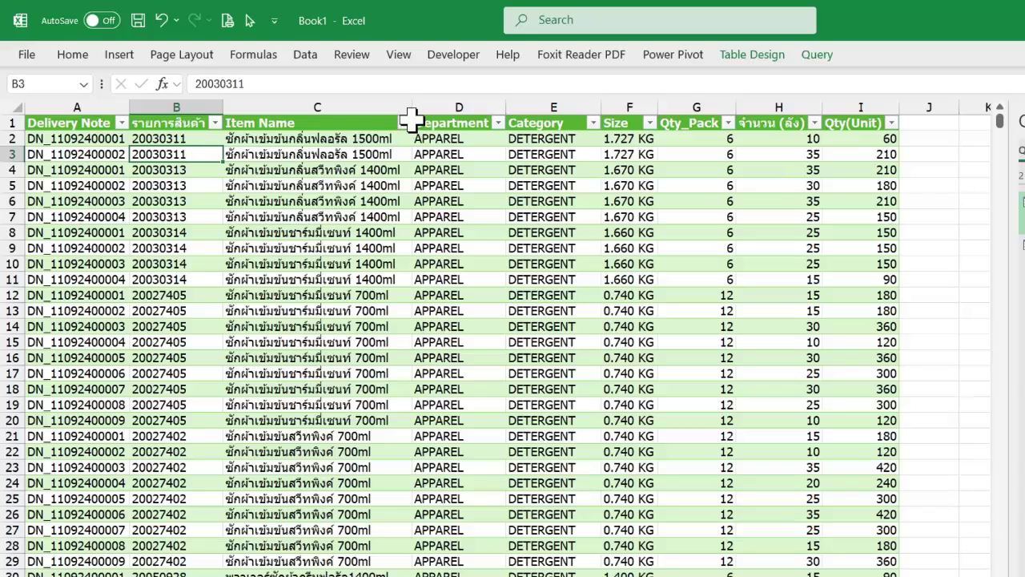
{"action": "left_click_drag", "start_coordinate": [412, 107], "coordinate": [433, 107]}
{"action": "key", "text": "ctrl+a"}
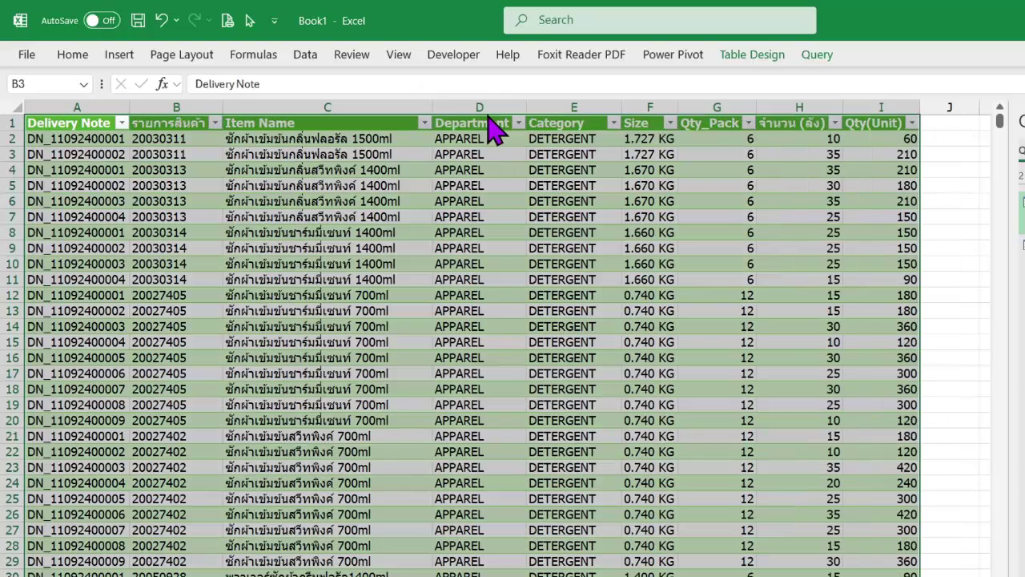
{"action": "left_click", "coordinate": [607, 170]}
{"action": "left_click", "coordinate": [664, 154]}
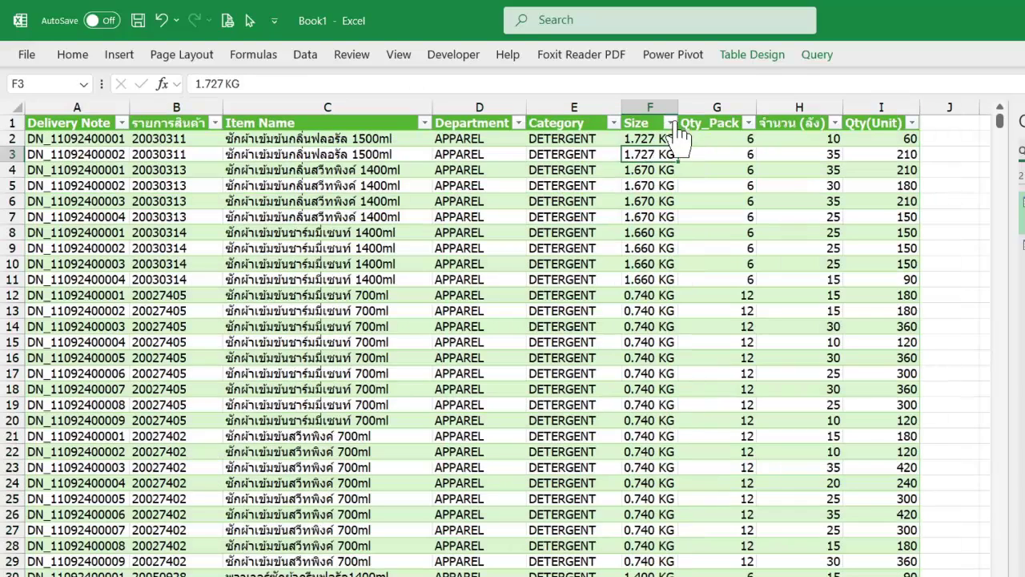
{"action": "left_click_drag", "start_coordinate": [679, 107], "coordinate": [692, 107]}
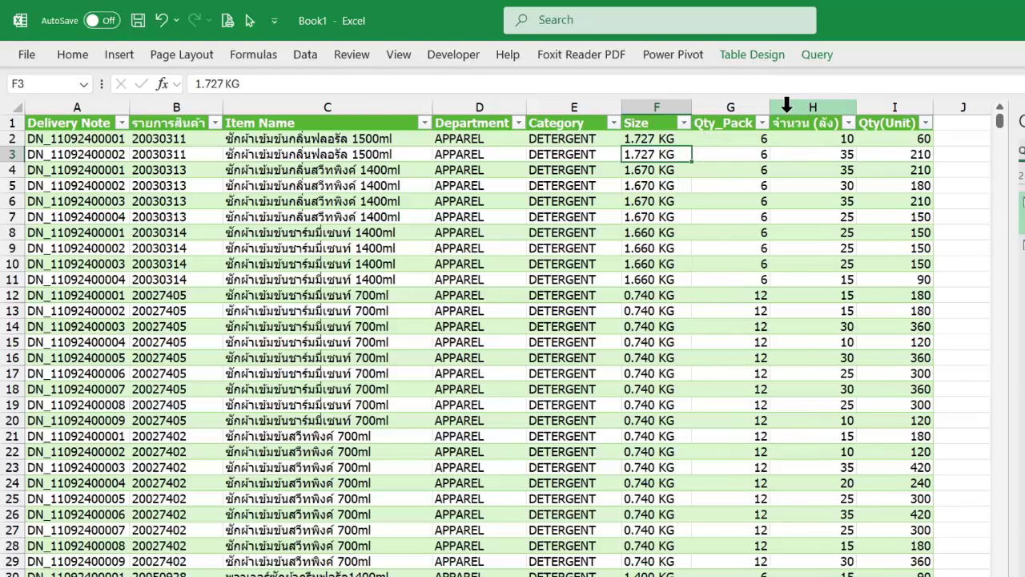
{"action": "left_click_drag", "start_coordinate": [770, 107], "coordinate": [791, 106]}
{"action": "left_click_drag", "start_coordinate": [879, 106], "coordinate": [885, 107]}
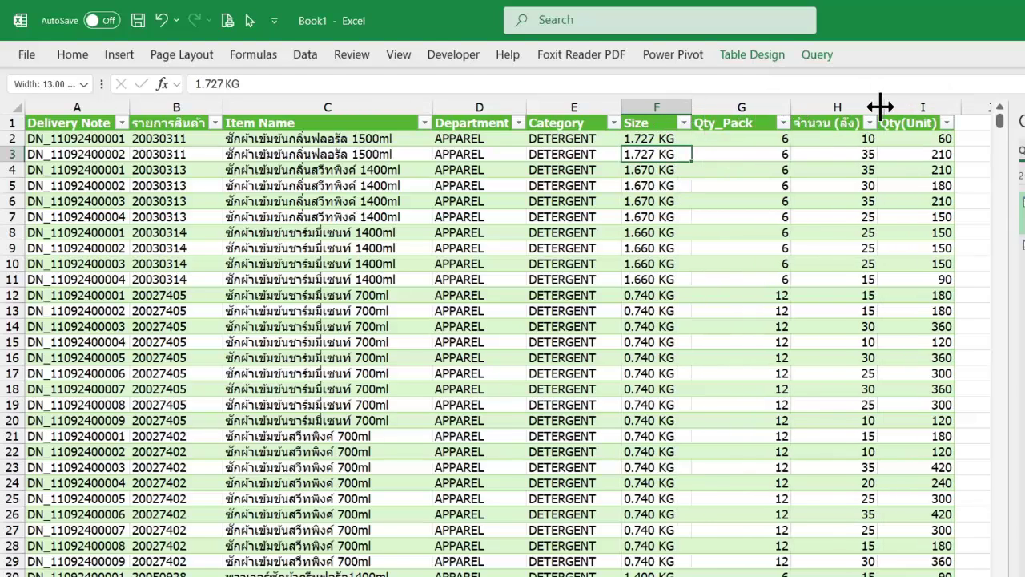
{"action": "left_click_drag", "start_coordinate": [954, 107], "coordinate": [968, 106]}
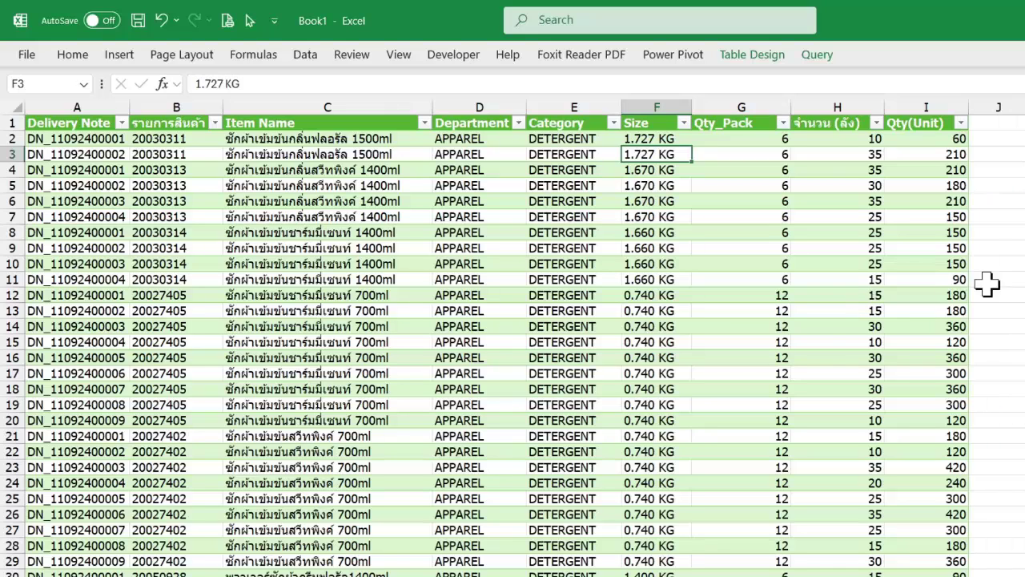
{"action": "left_click", "coordinate": [408, 343]}
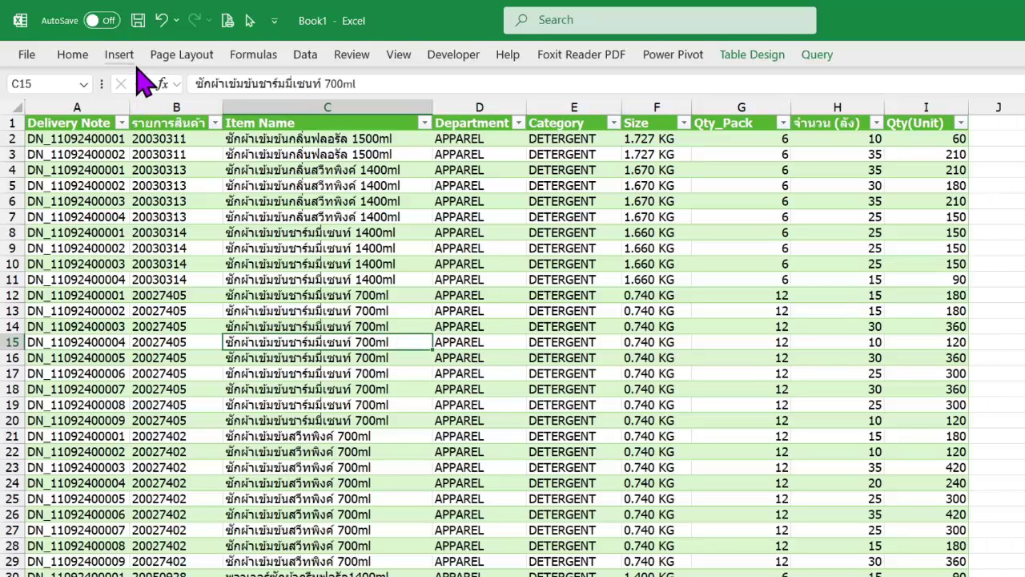
Step: Insert a PivotTable from the DeliveryNote table on a new worksheet
{"action": "left_click", "coordinate": [120, 58]}
{"action": "left_click", "coordinate": [41, 114]}
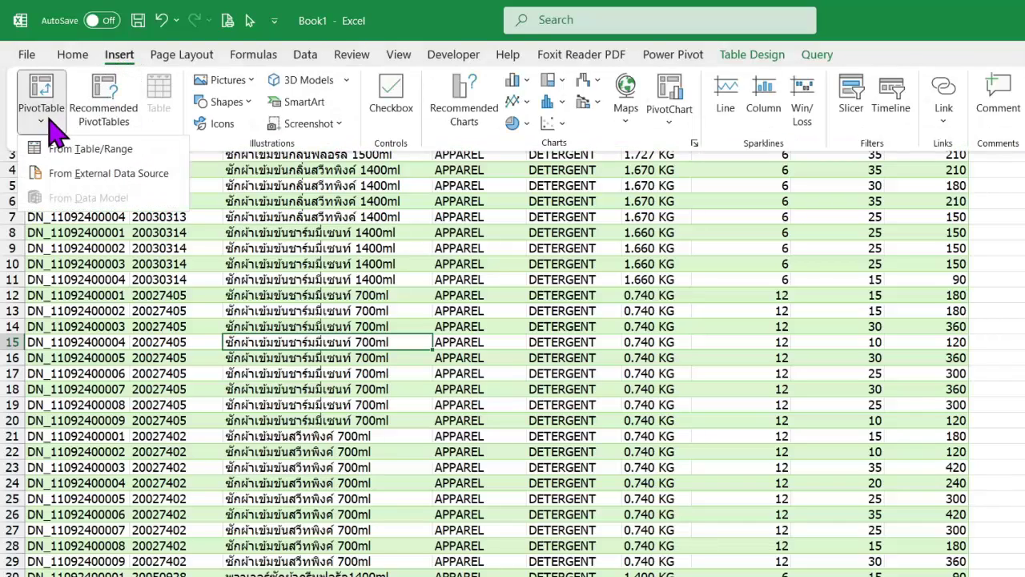
{"action": "left_click", "coordinate": [90, 150]}
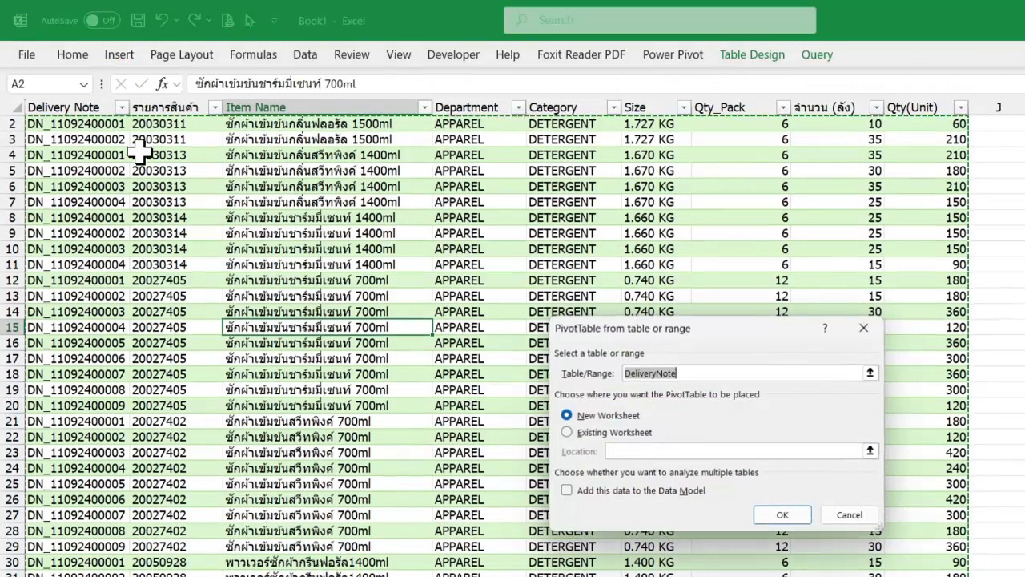
{"action": "left_click", "coordinate": [783, 515]}
{"action": "left_click_drag", "start_coordinate": [865, 489], "coordinate": [803, 64]}
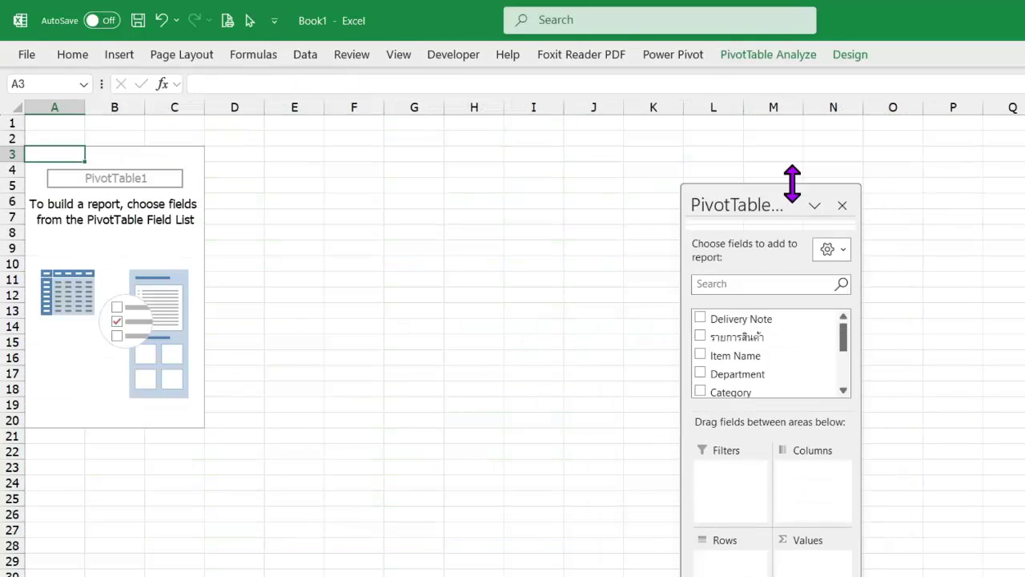
{"action": "left_click", "coordinate": [857, 137]}
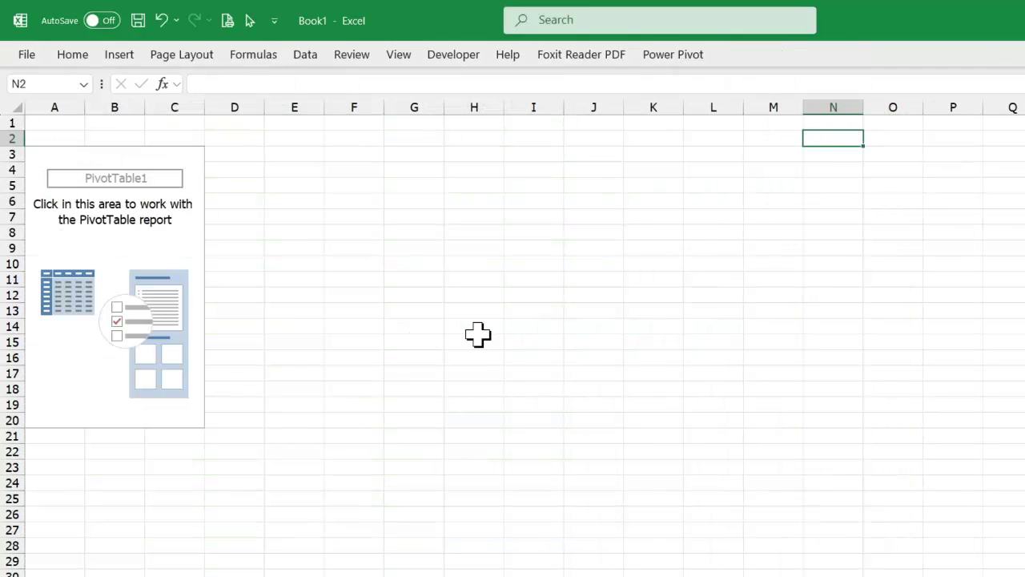
{"action": "left_click", "coordinate": [165, 263]}
{"action": "left_click_drag", "start_coordinate": [860, 200], "coordinate": [1000, 199]}
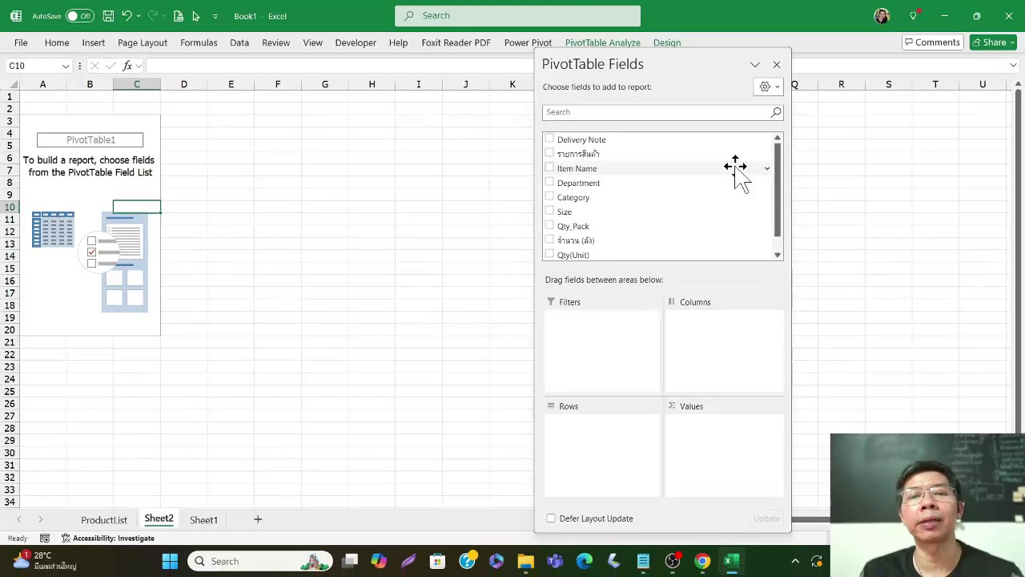
Step: Put รายการสินค้า, Item Name and Size in the pivot rows
{"action": "left_click", "coordinate": [612, 170]}
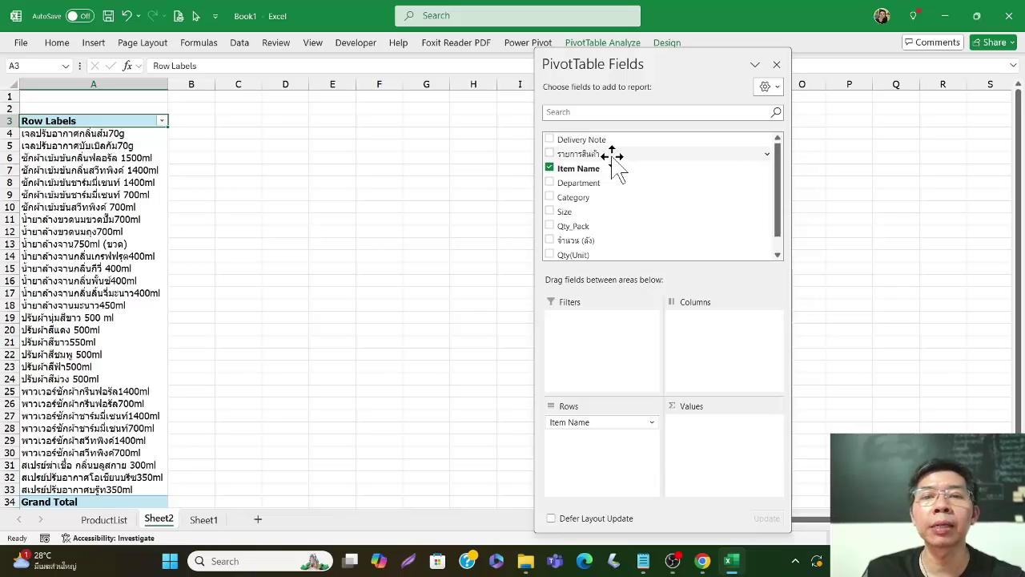
{"action": "left_click_drag", "start_coordinate": [617, 163], "coordinate": [608, 417]}
{"action": "left_click_drag", "start_coordinate": [189, 88], "coordinate": [90, 88]}
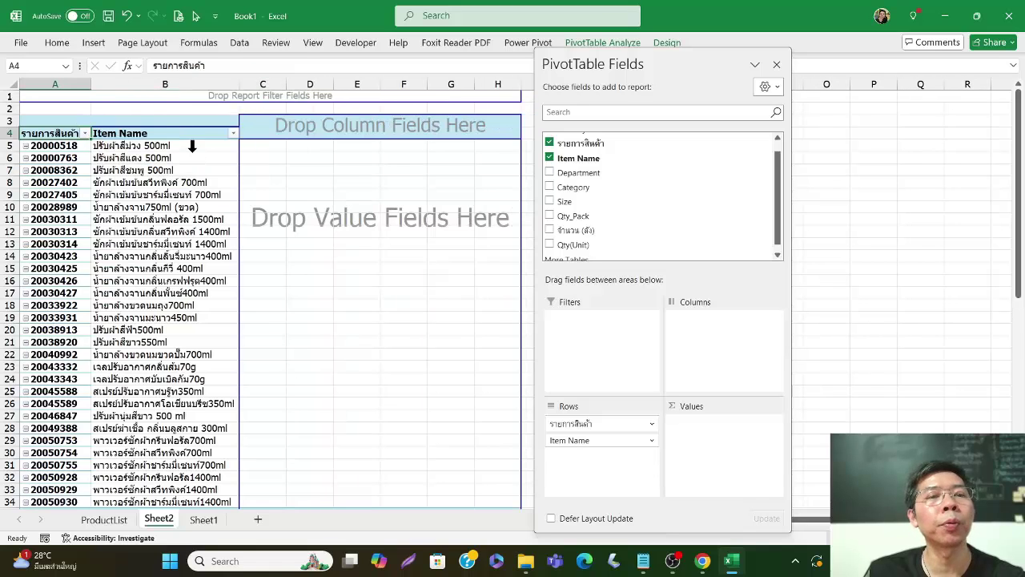
{"action": "left_click_drag", "start_coordinate": [193, 152], "coordinate": [232, 357]}
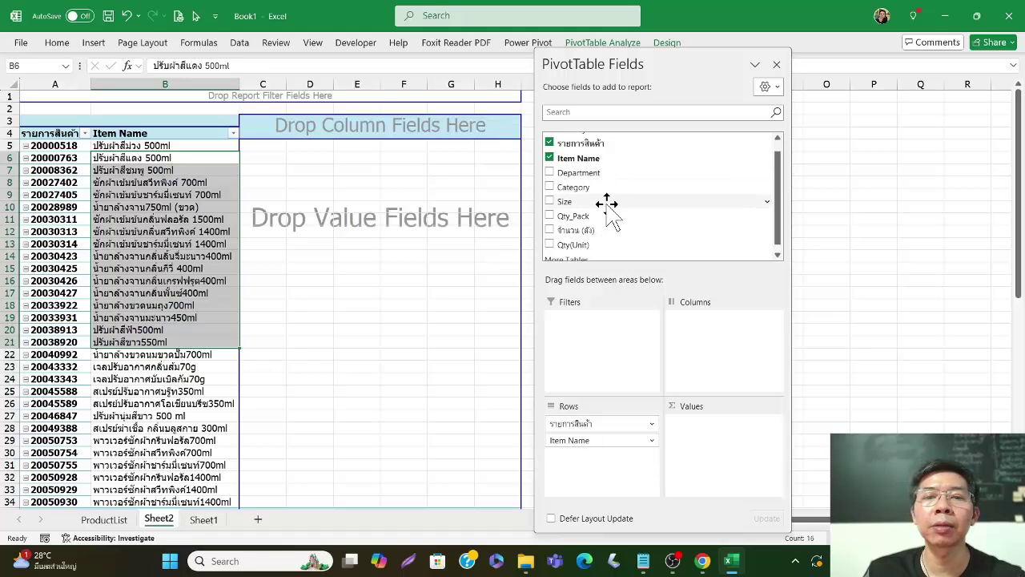
{"action": "left_click_drag", "start_coordinate": [607, 203], "coordinate": [557, 453]}
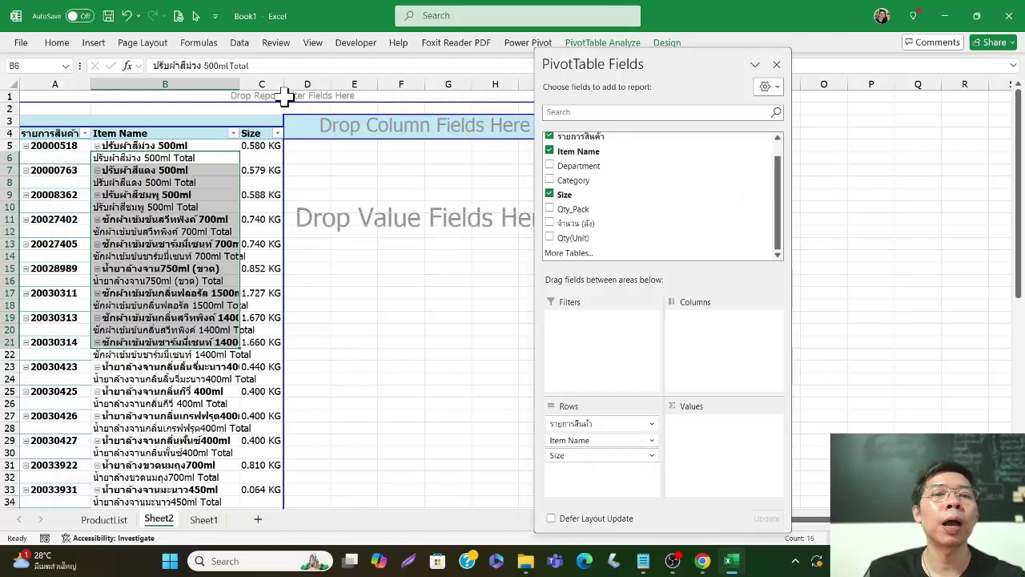
{"action": "left_click_drag", "start_coordinate": [284, 96], "coordinate": [298, 96]}
Step: Set Item Name subtotals to None and add Qty(Unit) as a summed value
{"action": "double_click", "coordinate": [178, 134]}
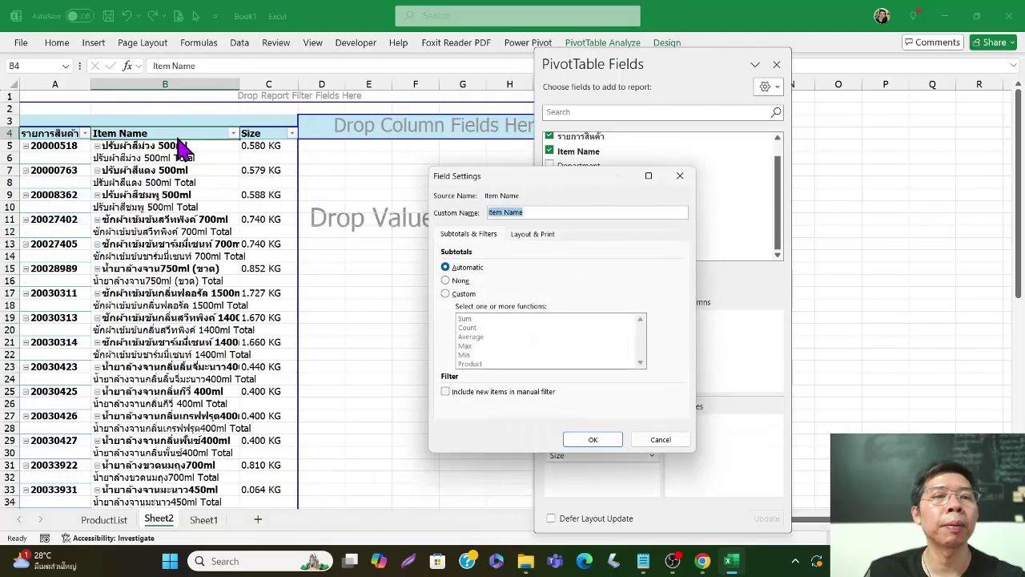
{"action": "left_click", "coordinate": [454, 280]}
{"action": "left_click", "coordinate": [591, 440]}
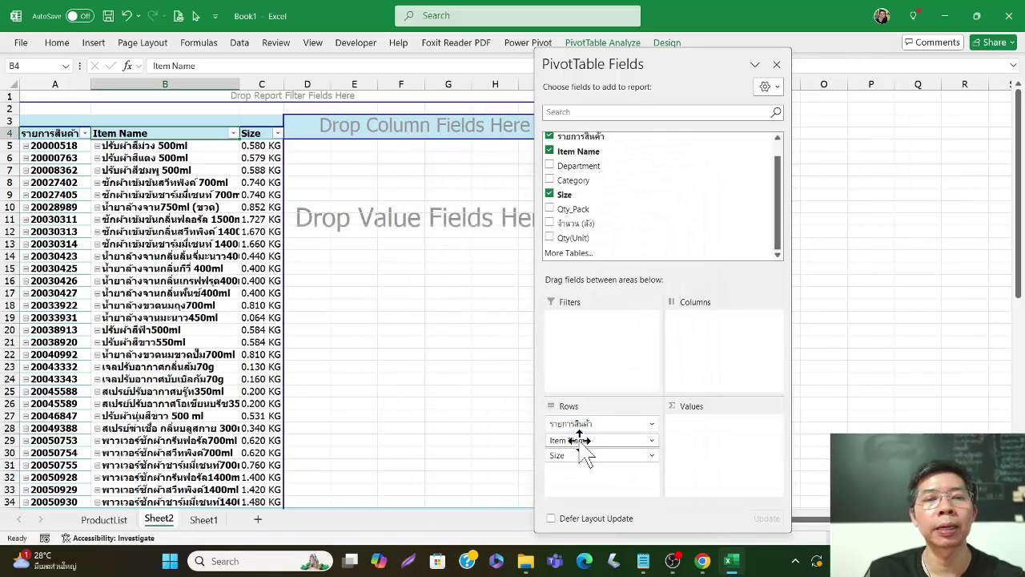
{"action": "left_click_drag", "start_coordinate": [282, 86], "coordinate": [292, 86]}
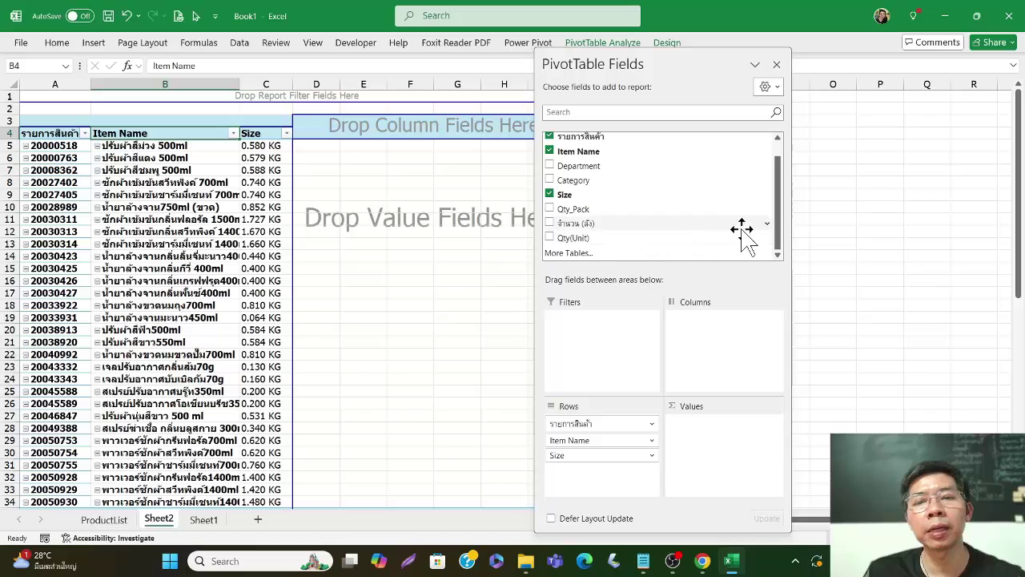
{"action": "left_click_drag", "start_coordinate": [598, 238], "coordinate": [745, 447]}
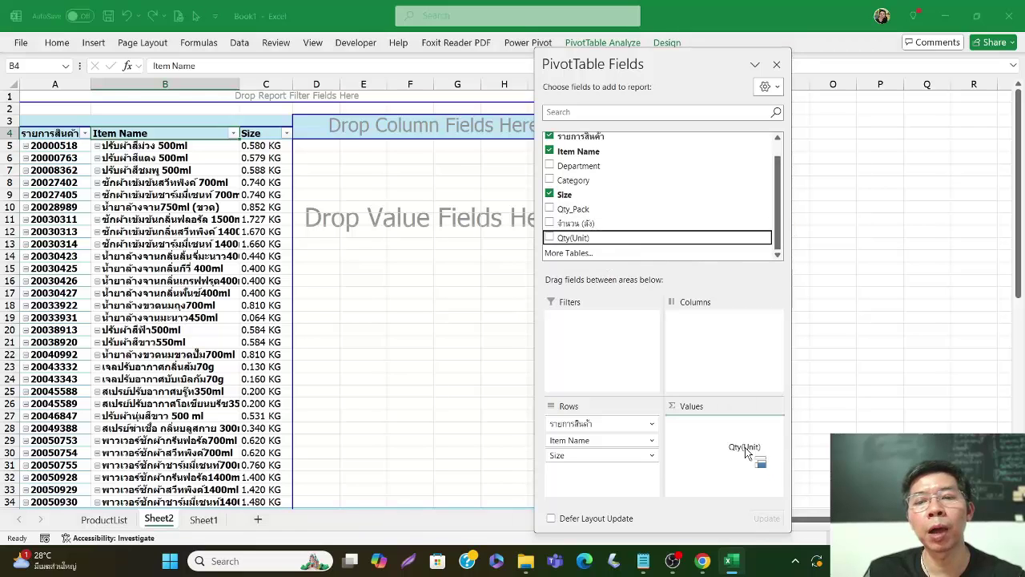
Step: Format the pivot totals as Number with 0 decimals and a 1000 separator
{"action": "right_click", "coordinate": [321, 159]}
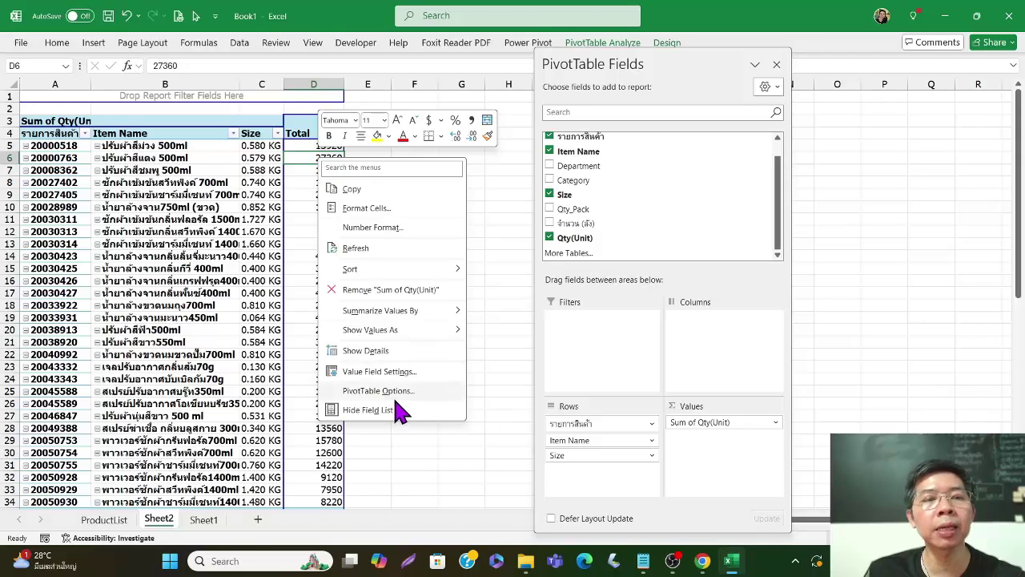
{"action": "left_click", "coordinate": [373, 228]}
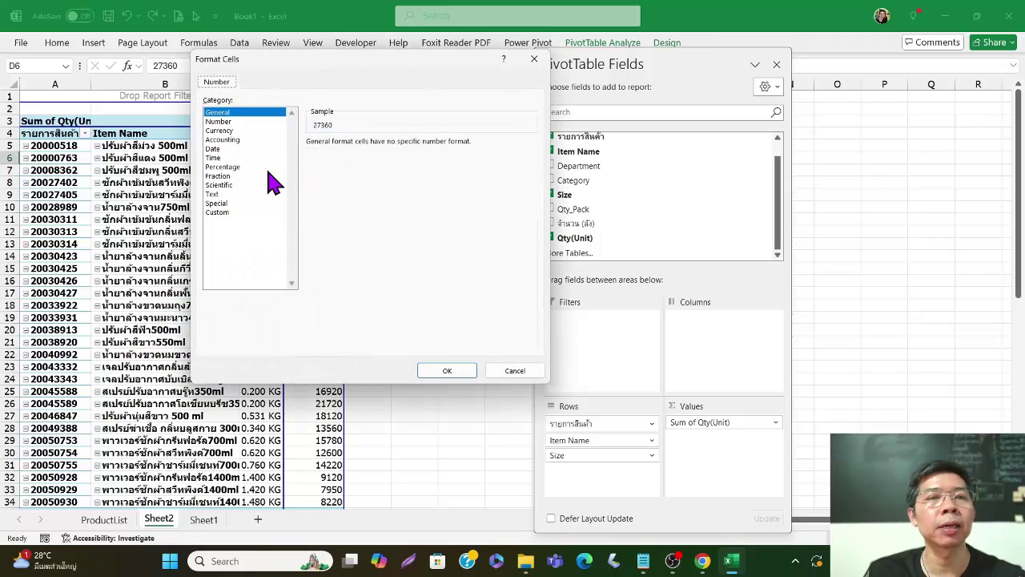
{"action": "left_click", "coordinate": [225, 120]}
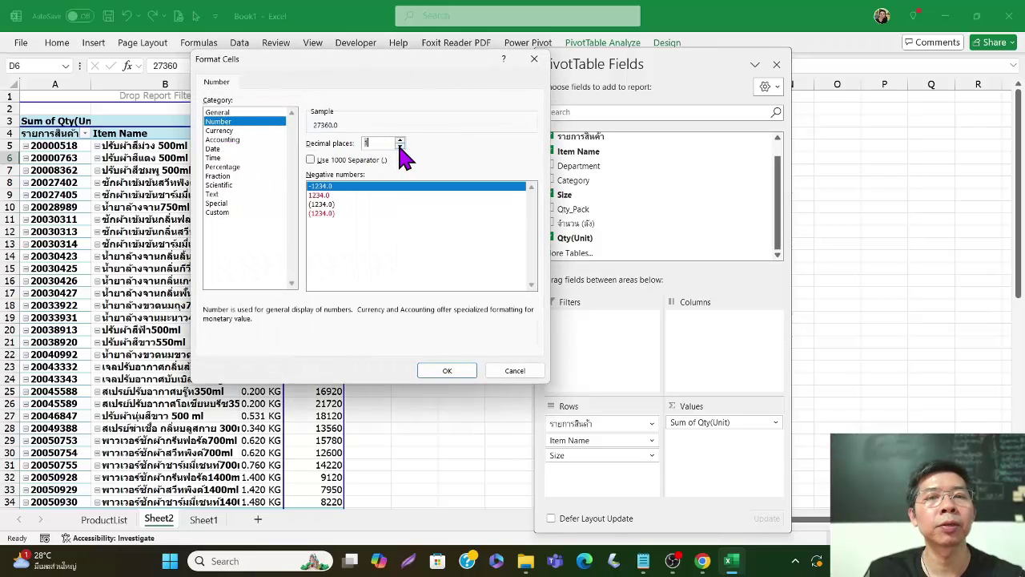
{"action": "left_click", "coordinate": [400, 148]}
{"action": "left_click", "coordinate": [328, 159]}
{"action": "left_click", "coordinate": [447, 370]}
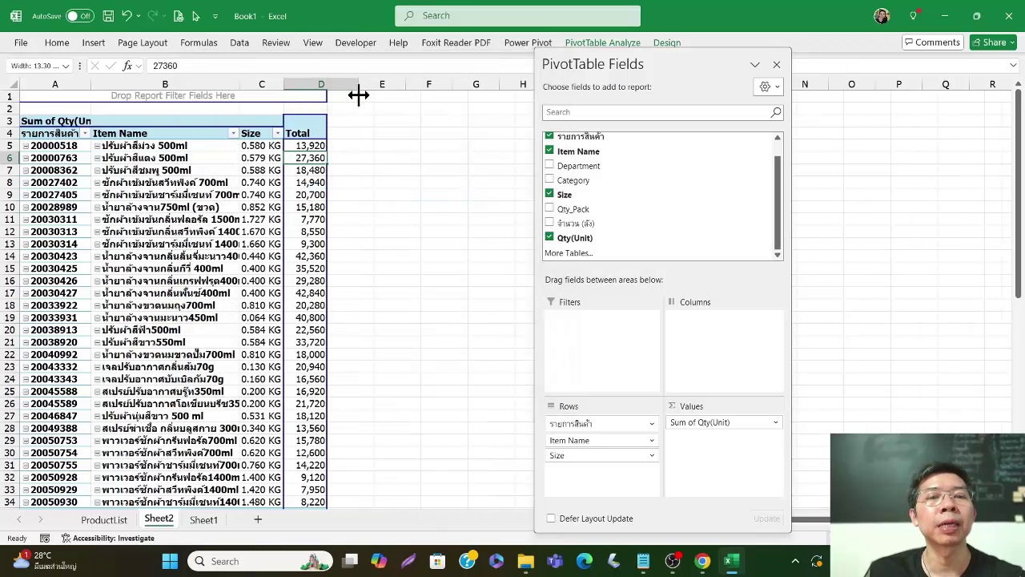
Step: Widen pivot columns B–D to fit their contents, then go to the ProductList sheet
{"action": "left_click_drag", "start_coordinate": [327, 85], "coordinate": [359, 85]}
{"action": "left_click", "coordinate": [352, 232]}
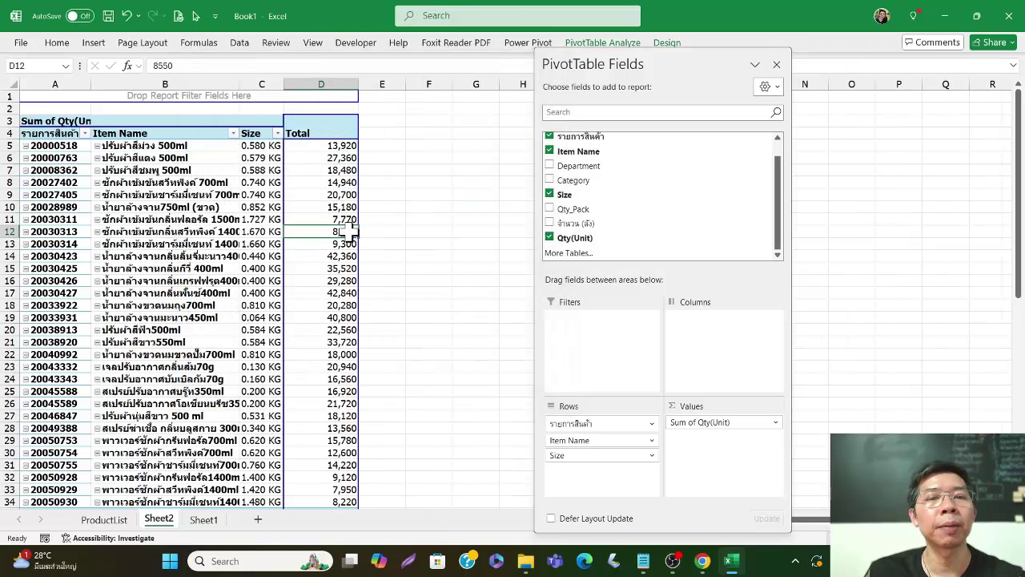
{"action": "double_click", "coordinate": [240, 84]}
{"action": "double_click", "coordinate": [309, 85]}
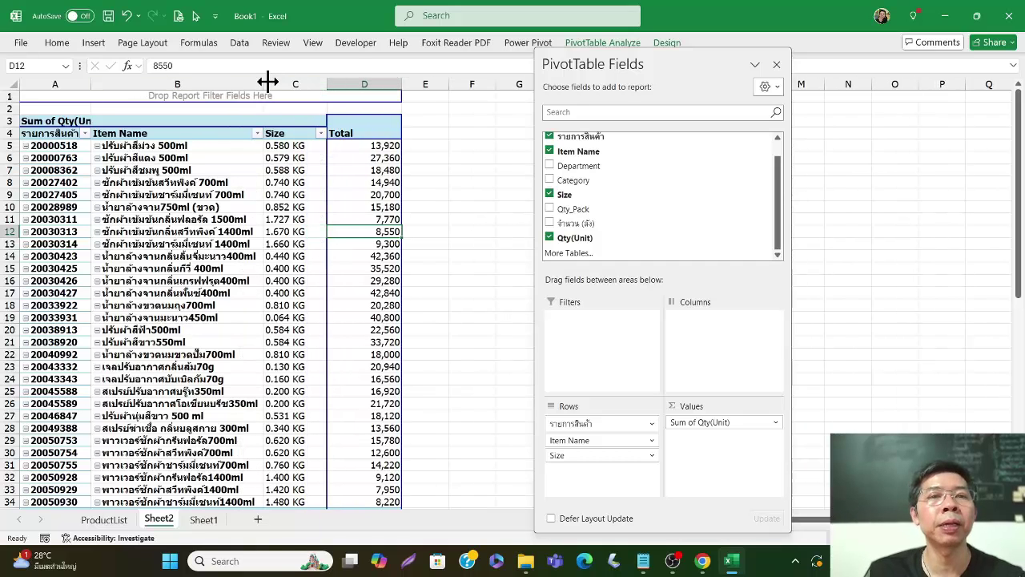
{"action": "left_click_drag", "start_coordinate": [263, 83], "coordinate": [281, 83]}
{"action": "left_click", "coordinate": [368, 194]}
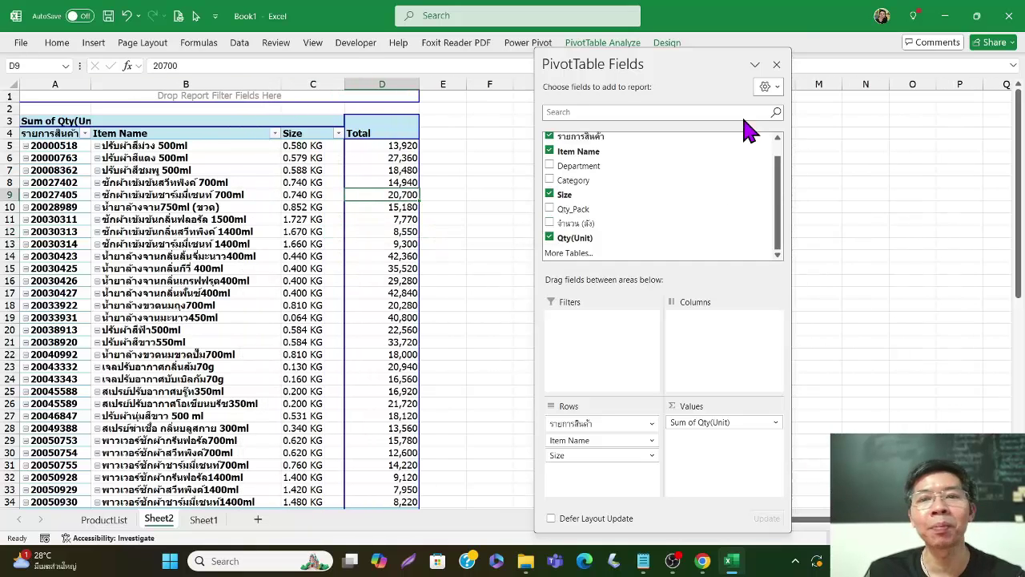
{"action": "left_click", "coordinate": [93, 521]}
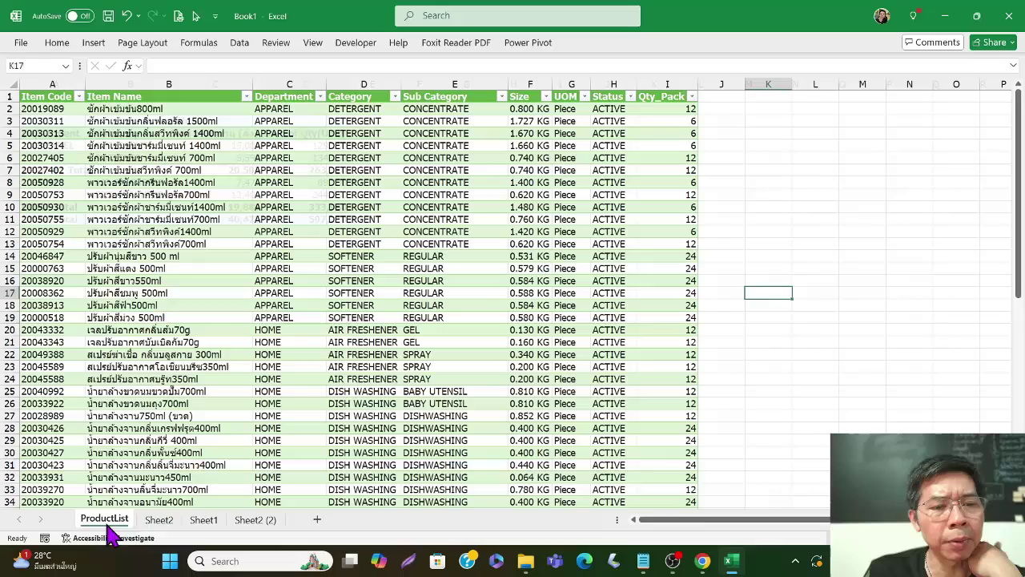
Step: Check the pivot on Sheet2, then view the DeliveryNote table on Sheet1
{"action": "left_click", "coordinate": [161, 520]}
{"action": "left_click", "coordinate": [176, 343]}
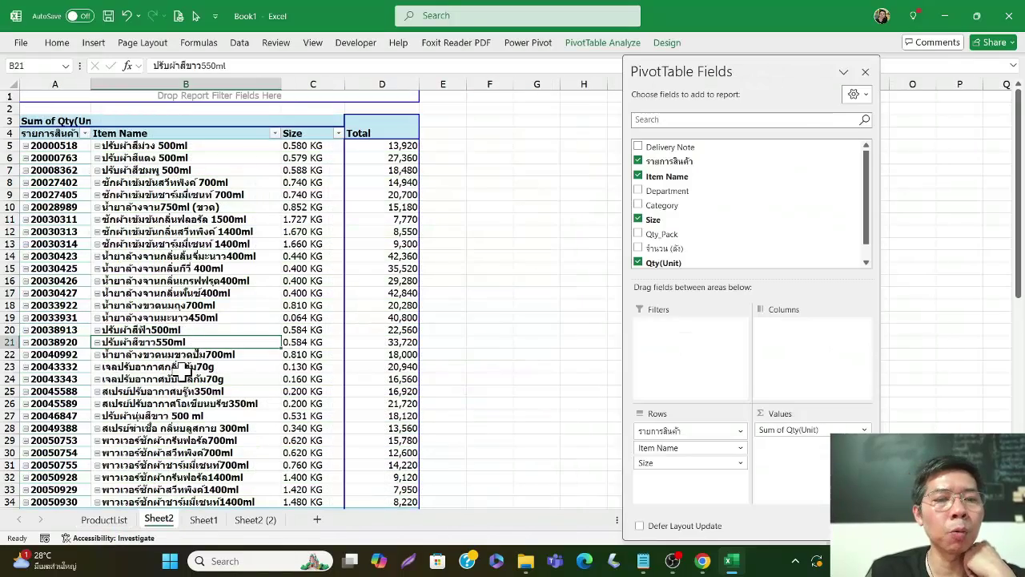
{"action": "left_click", "coordinate": [205, 521]}
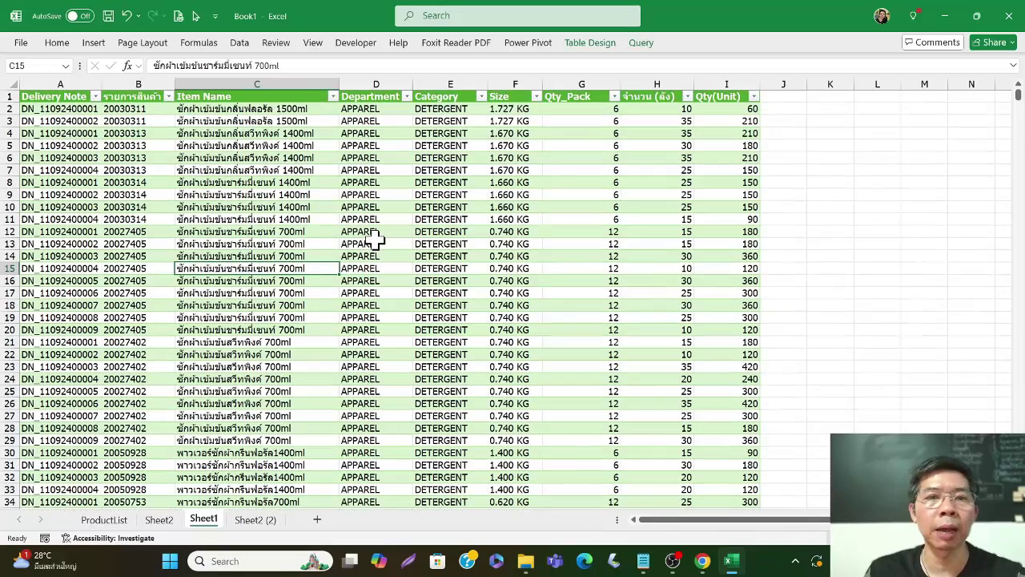